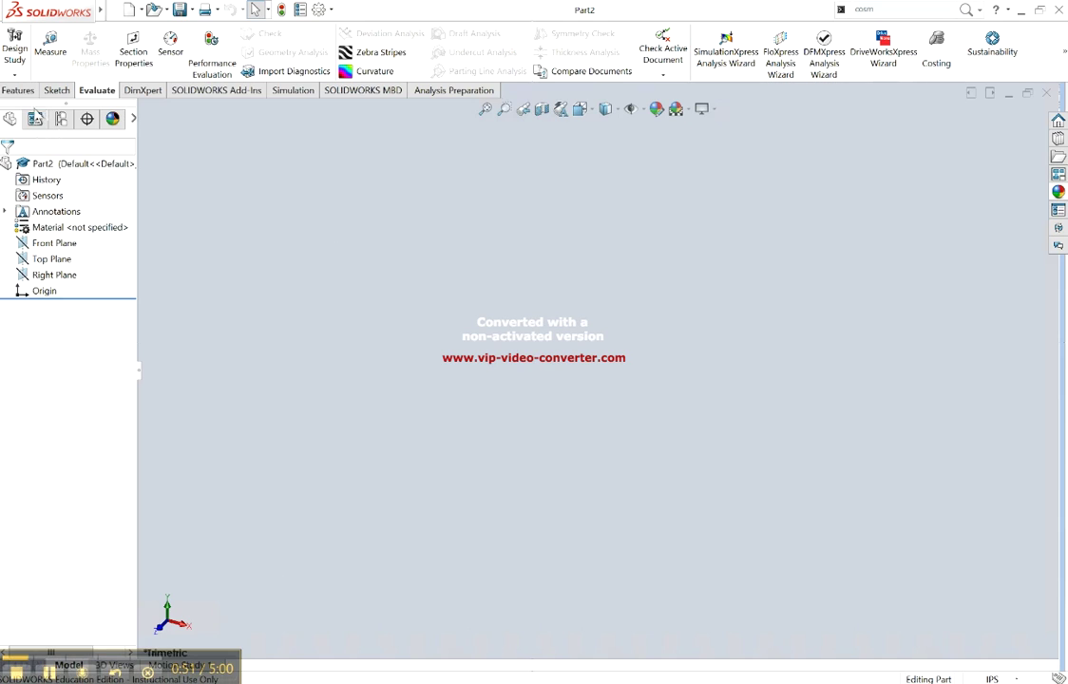
Start a new sketch on the Front Plane
left_click(18, 89)
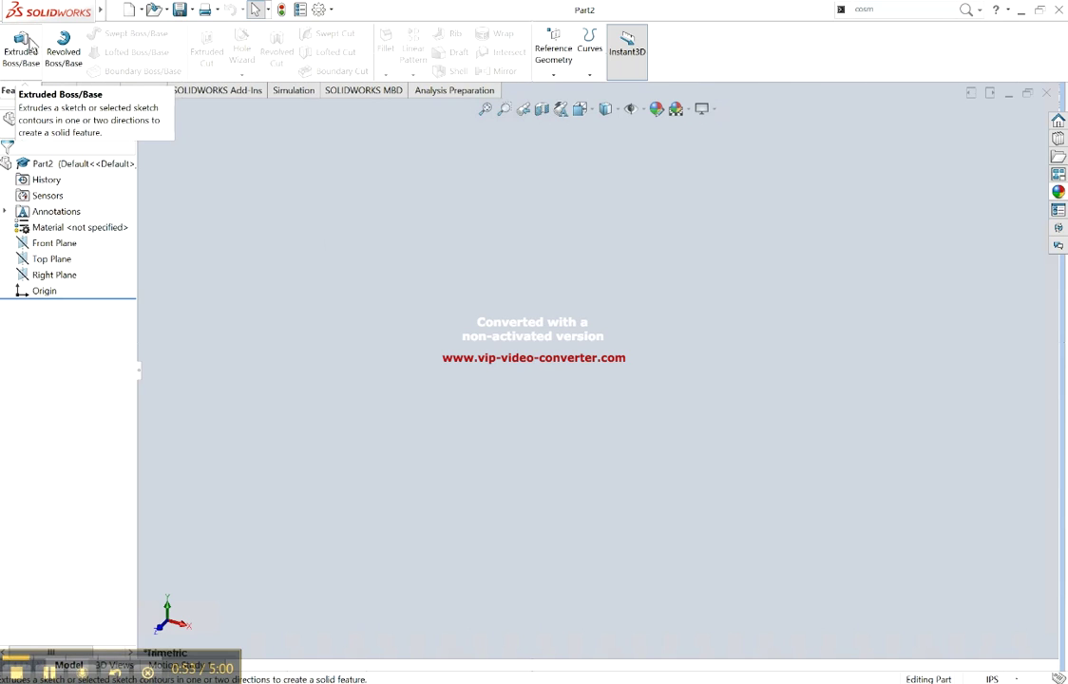
left_click(65, 49)
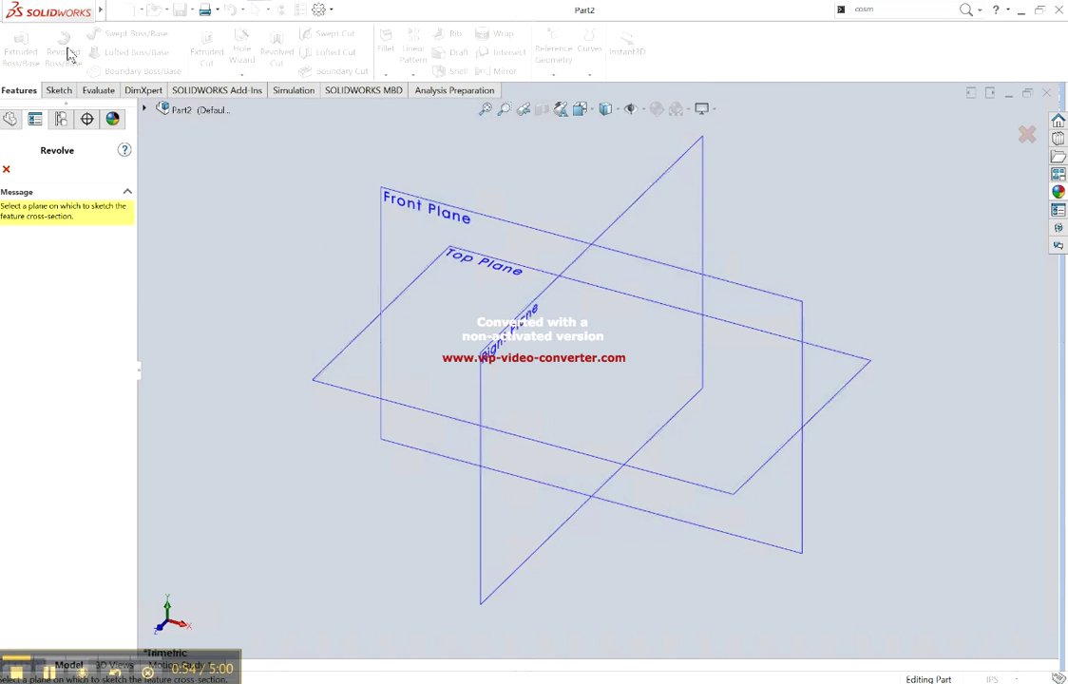
key("Escape")
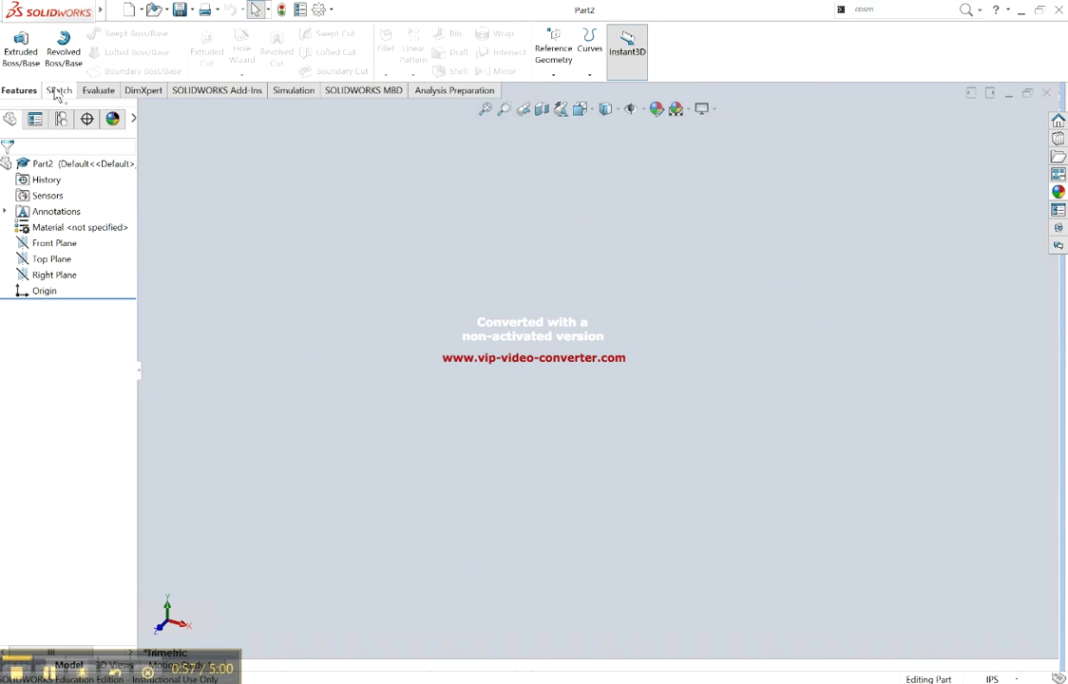
left_click(58, 90)
left_click(17, 49)
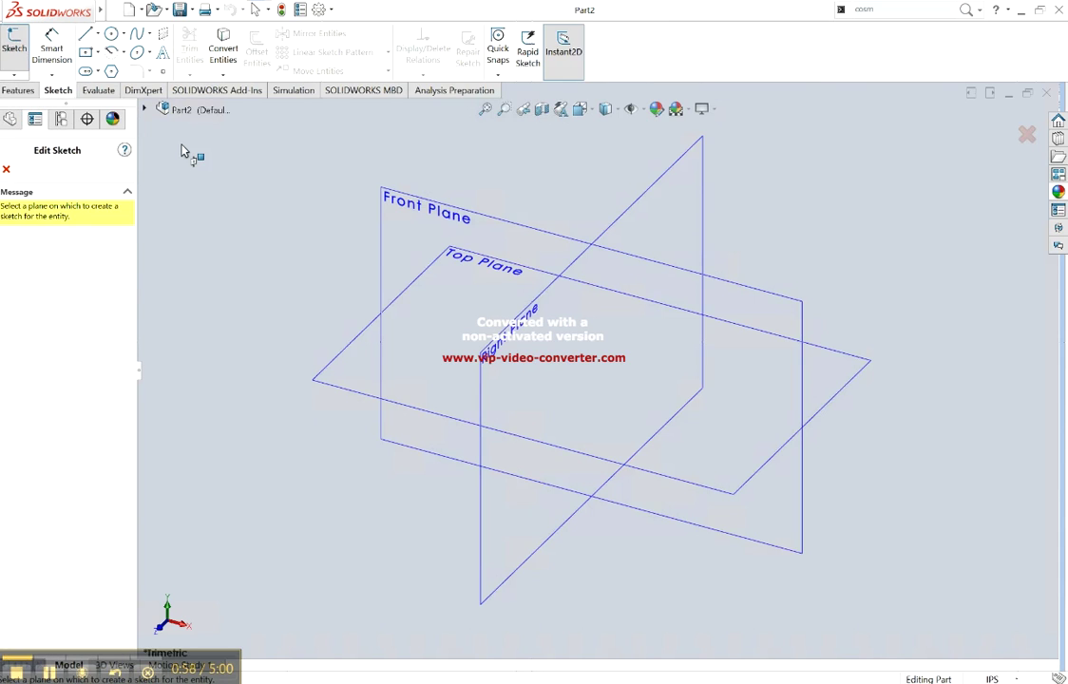
left_click(416, 228)
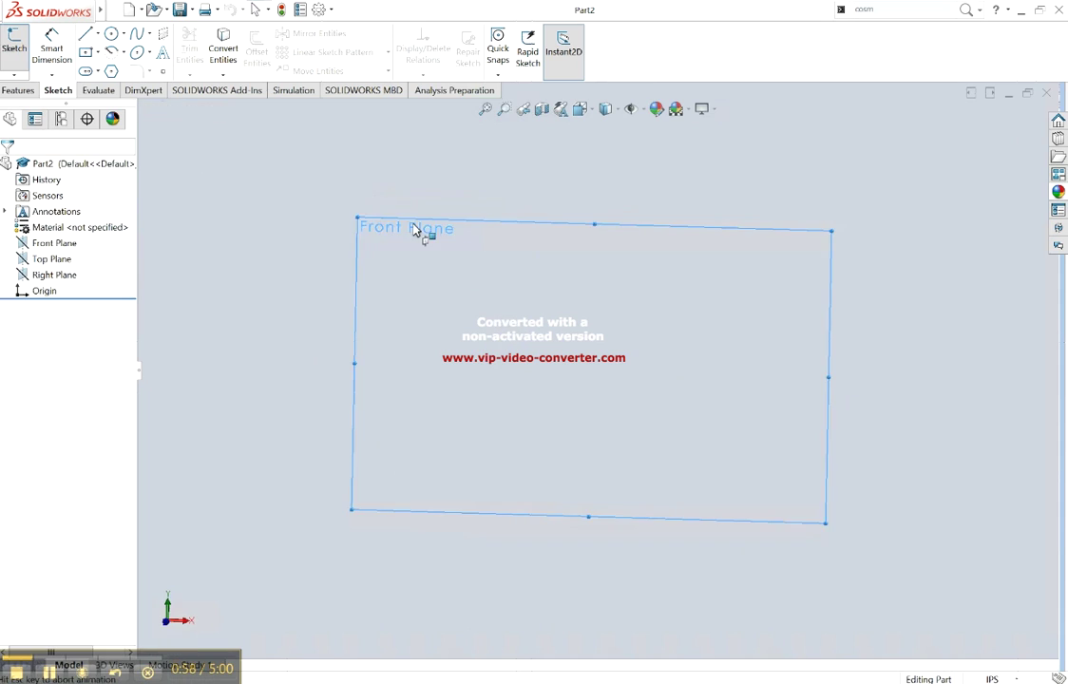
Draw a long horizontal centerline from the origin, then bring up the Exercise 8 drawing
left_click(98, 35)
left_click(90, 70)
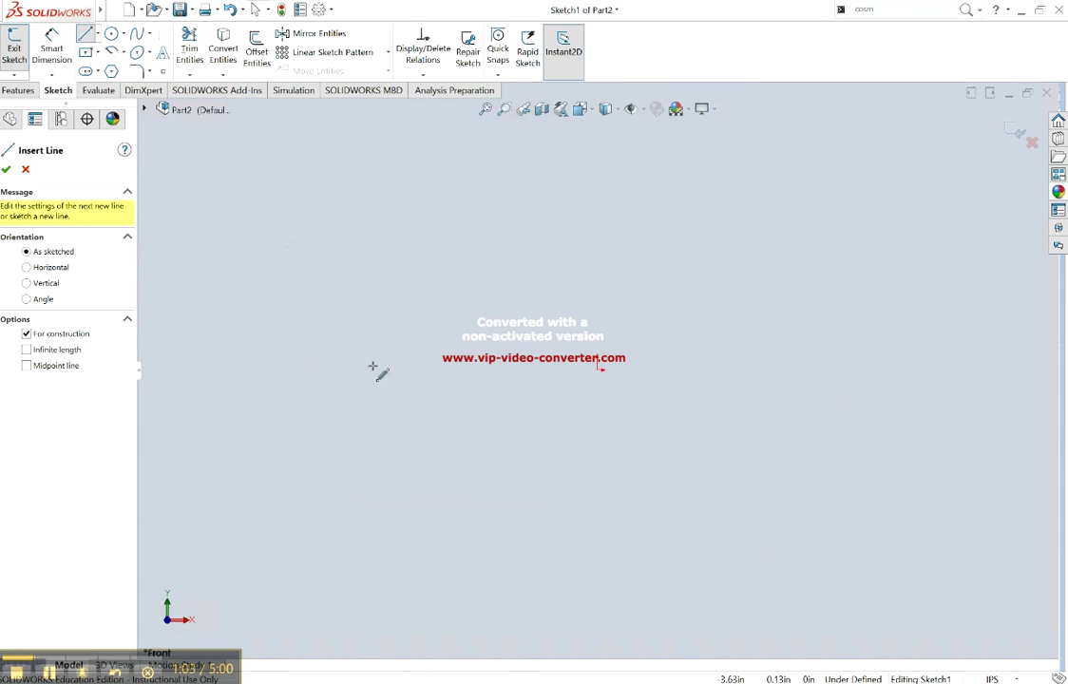
left_click(453, 370)
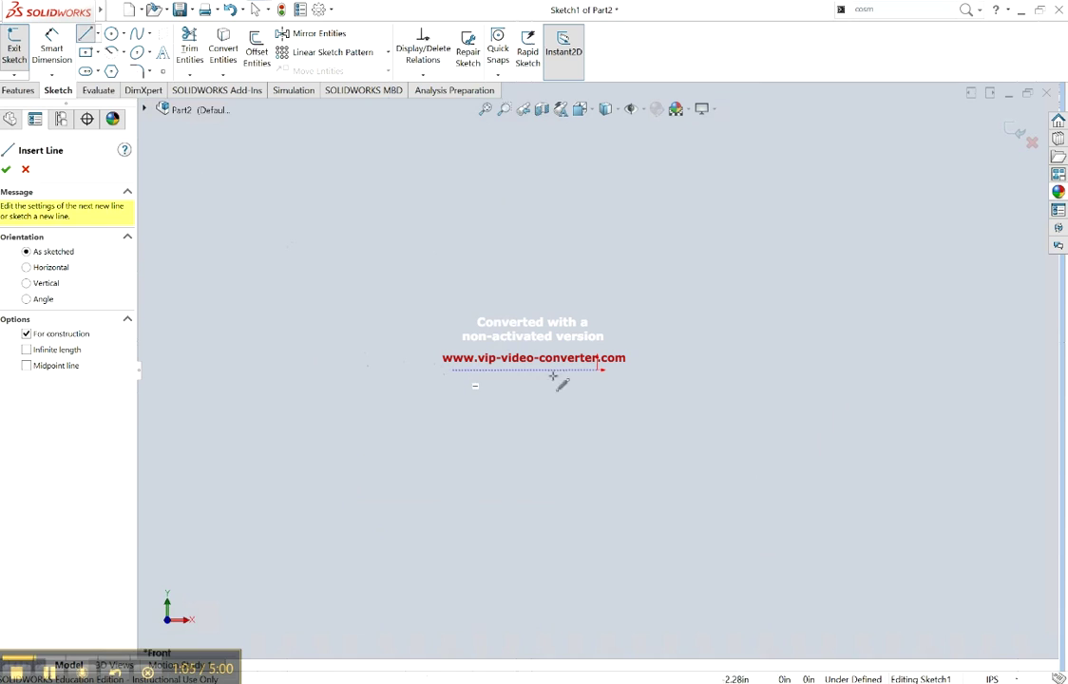
left_click(781, 371)
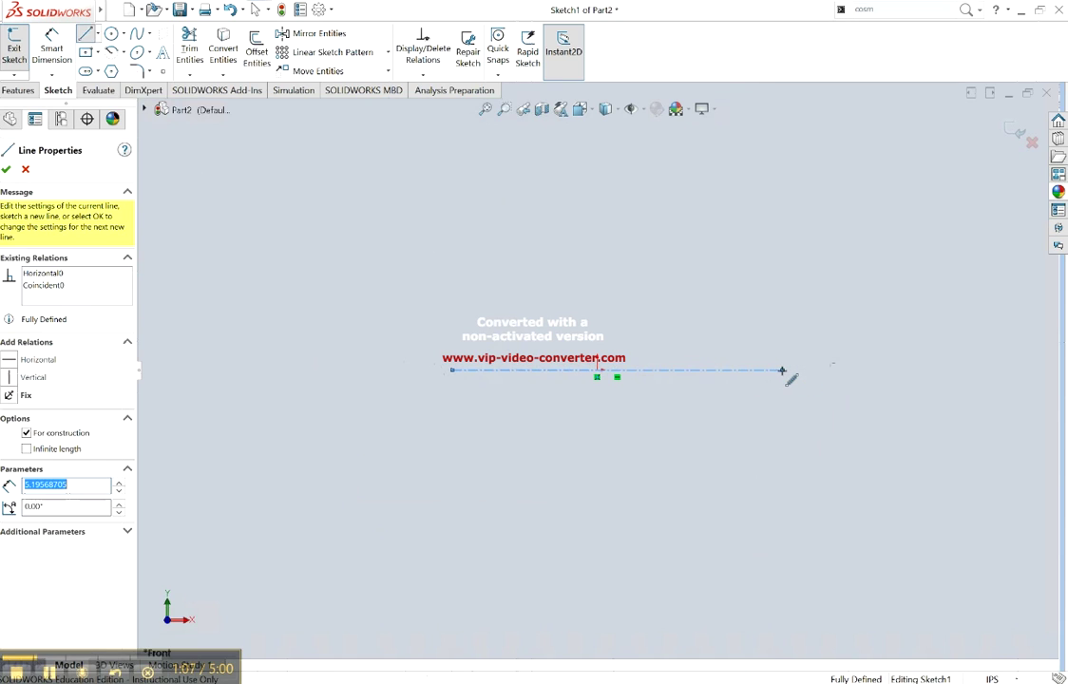
key("Escape")
left_click_drag(781, 371, 880, 380)
left_click(525, 493)
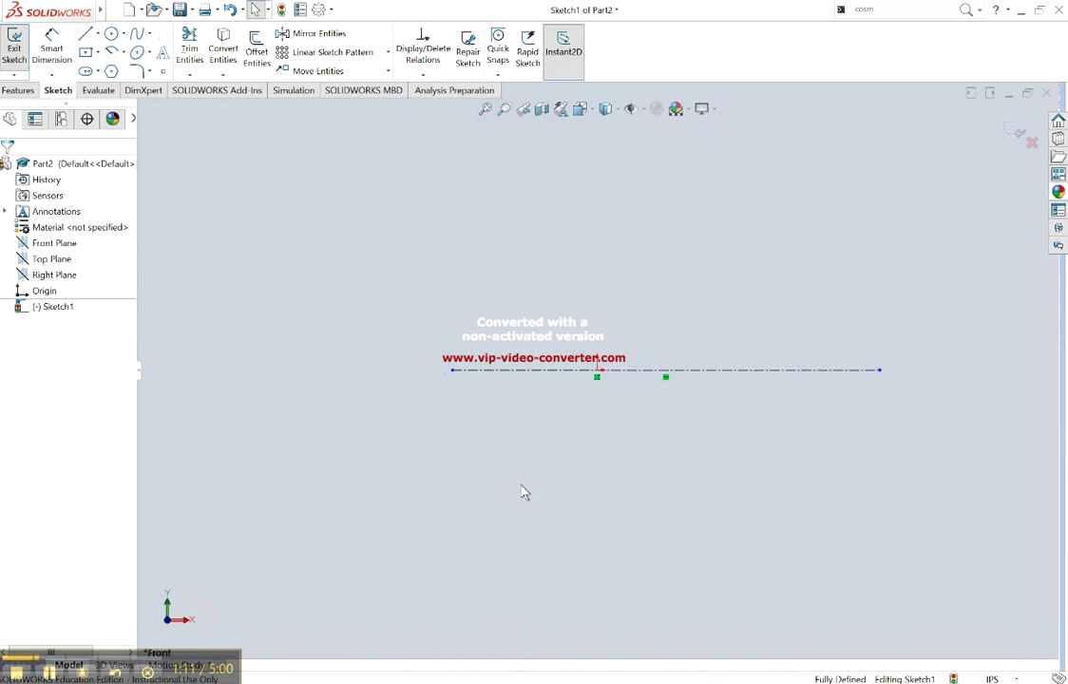
key("alt+Tab")
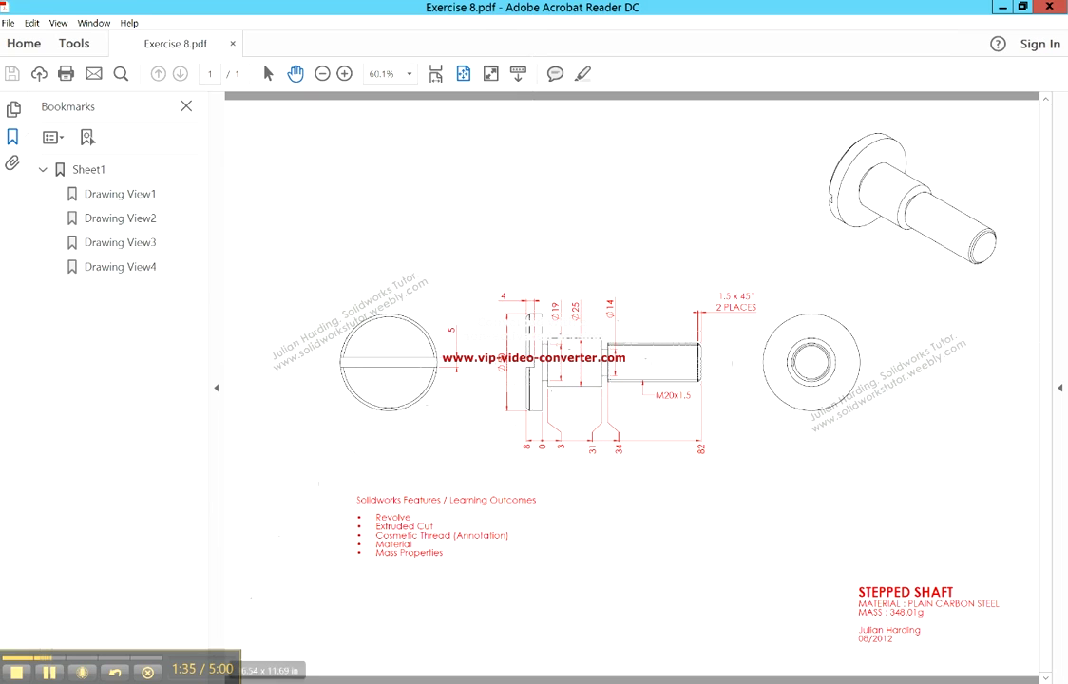
Draw a tall flange rectangle and a short second rectangle on the centerline from the origin
key("alt+Tab")
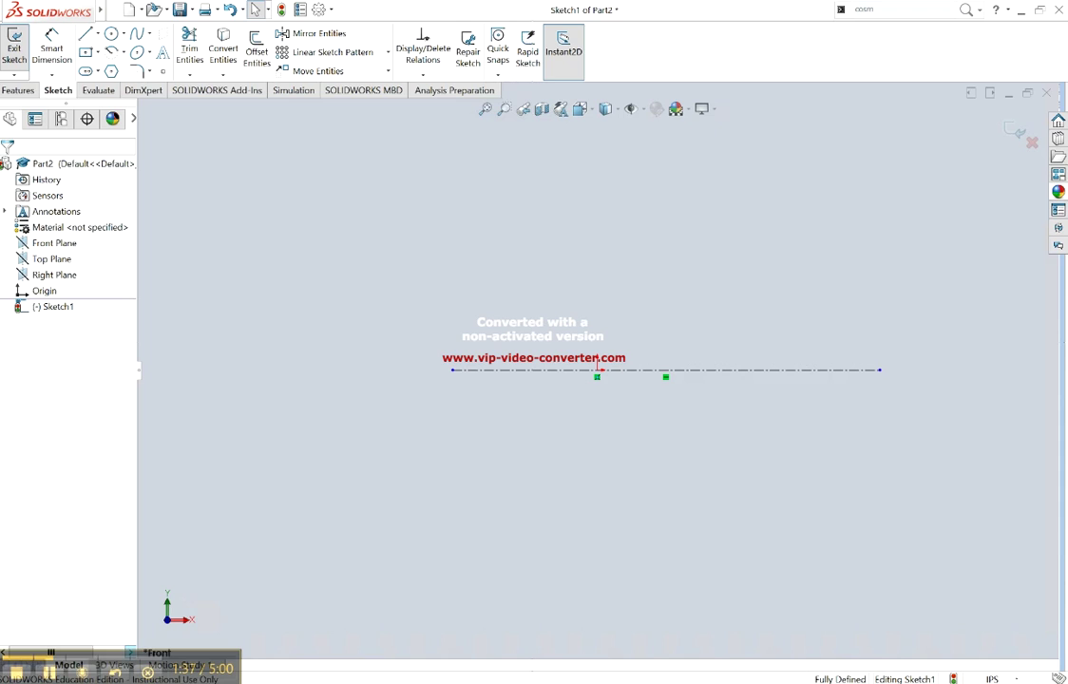
left_click(97, 52)
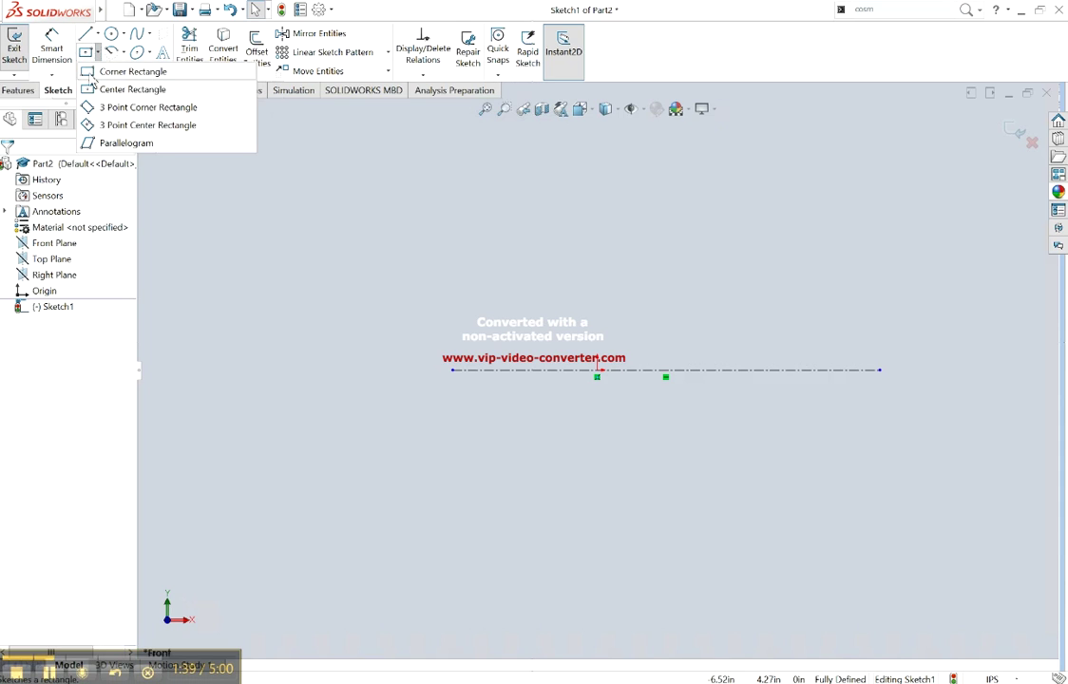
left_click(128, 71)
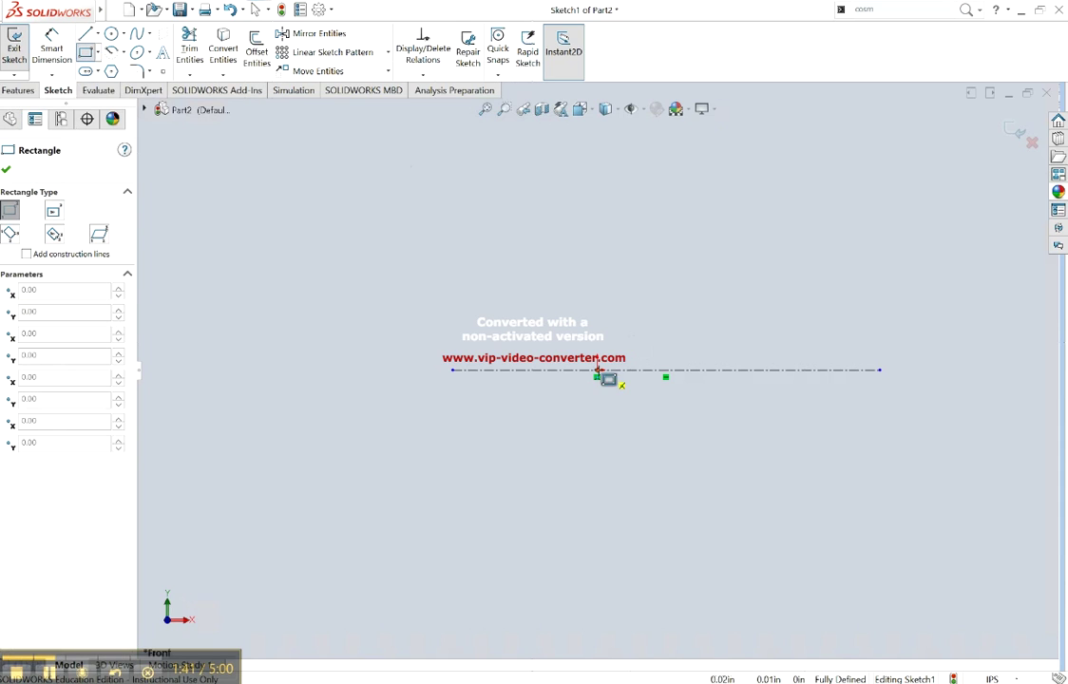
left_click(597, 370)
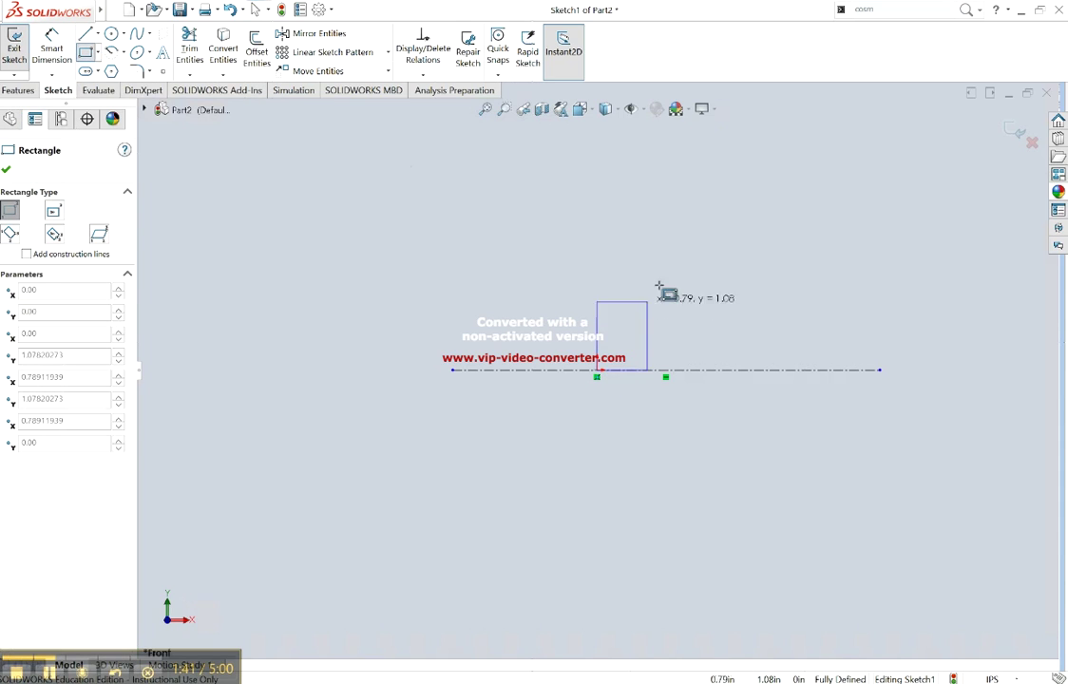
left_click(622, 253)
left_click(623, 370)
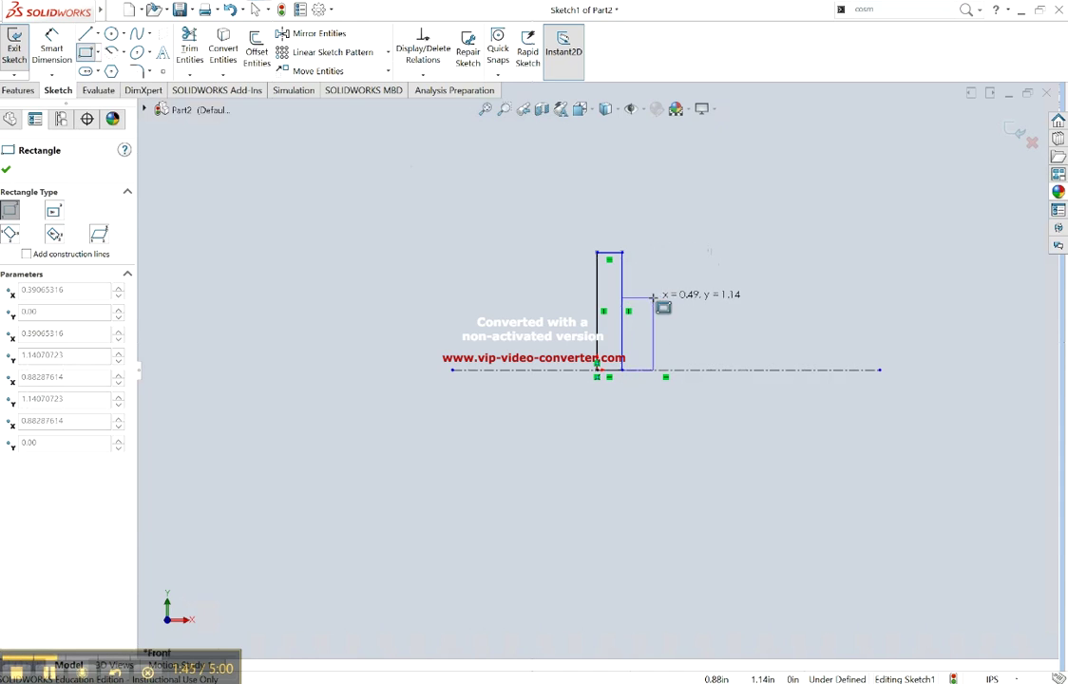
left_click(635, 298)
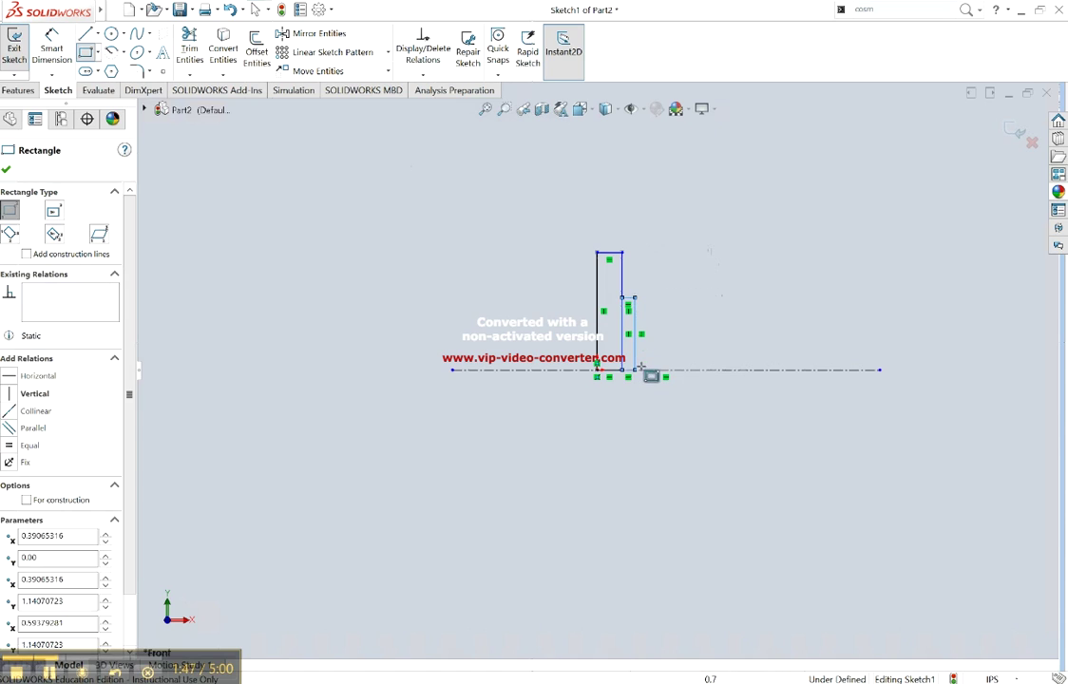
Add the wide third, narrow groove and long shaft rectangles along the centerline
left_click(634, 369)
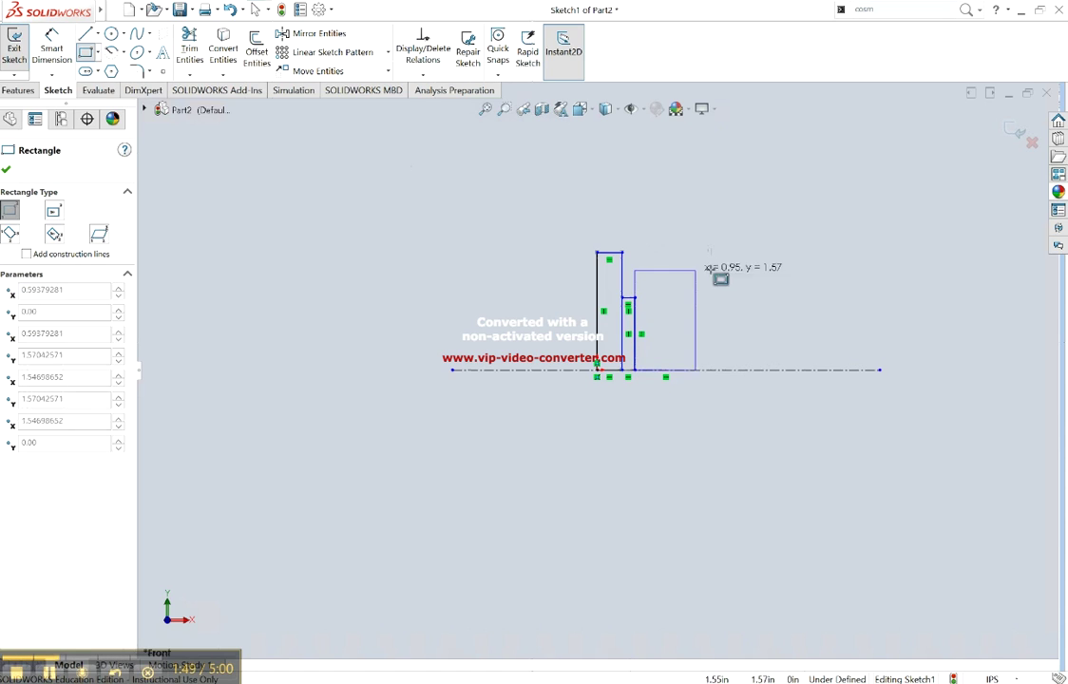
left_click(739, 270)
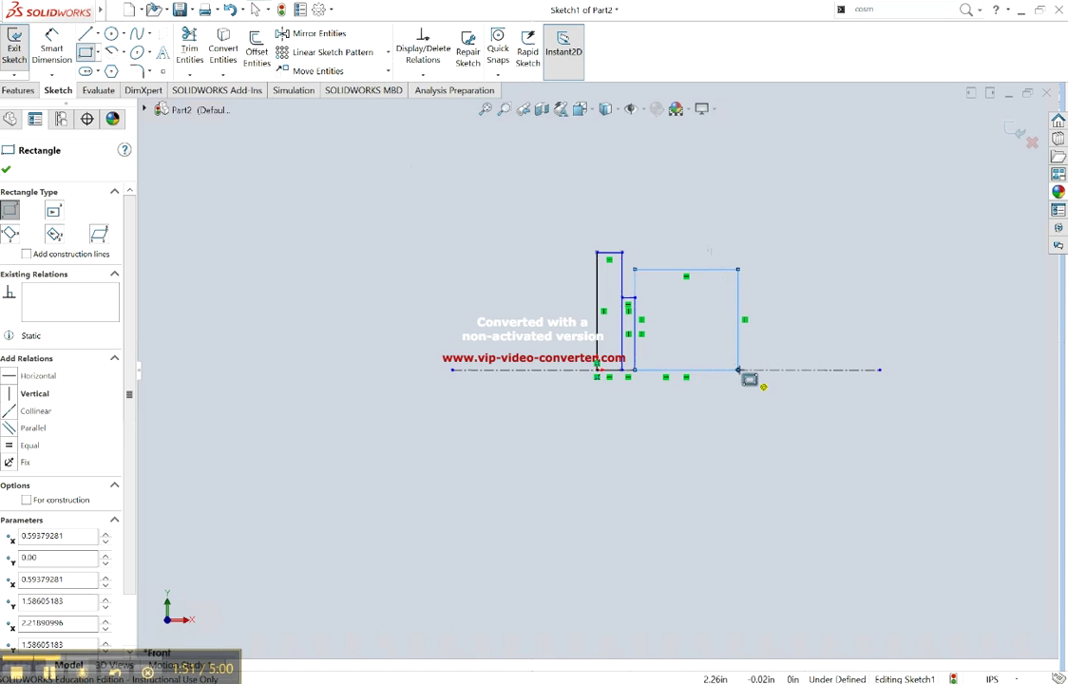
left_click(740, 369)
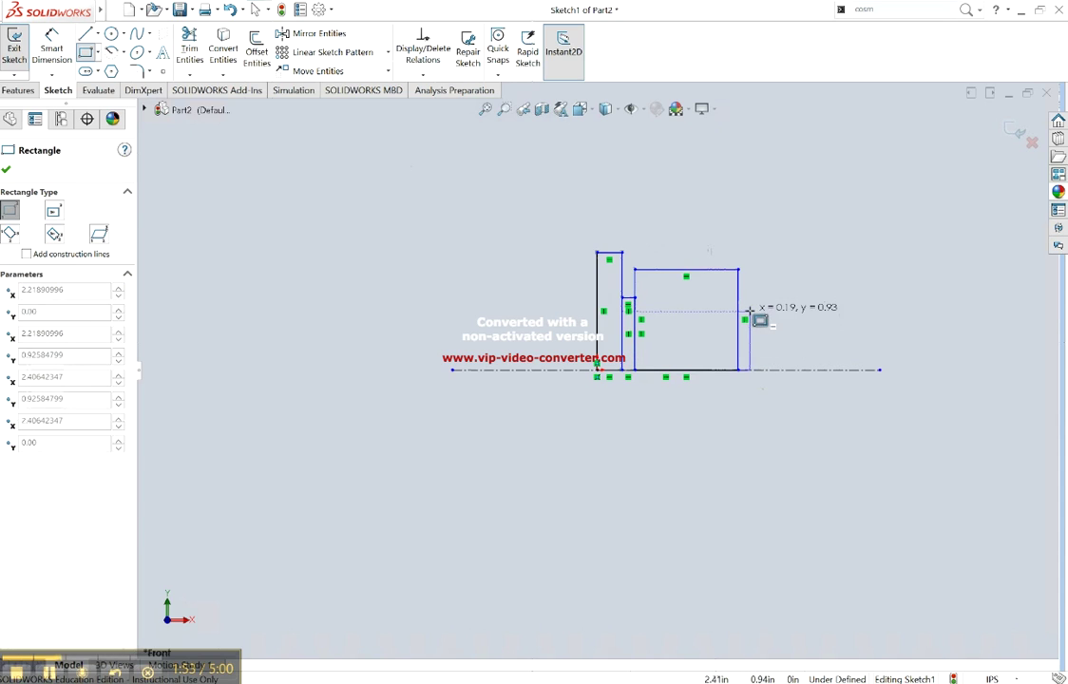
left_click(749, 308)
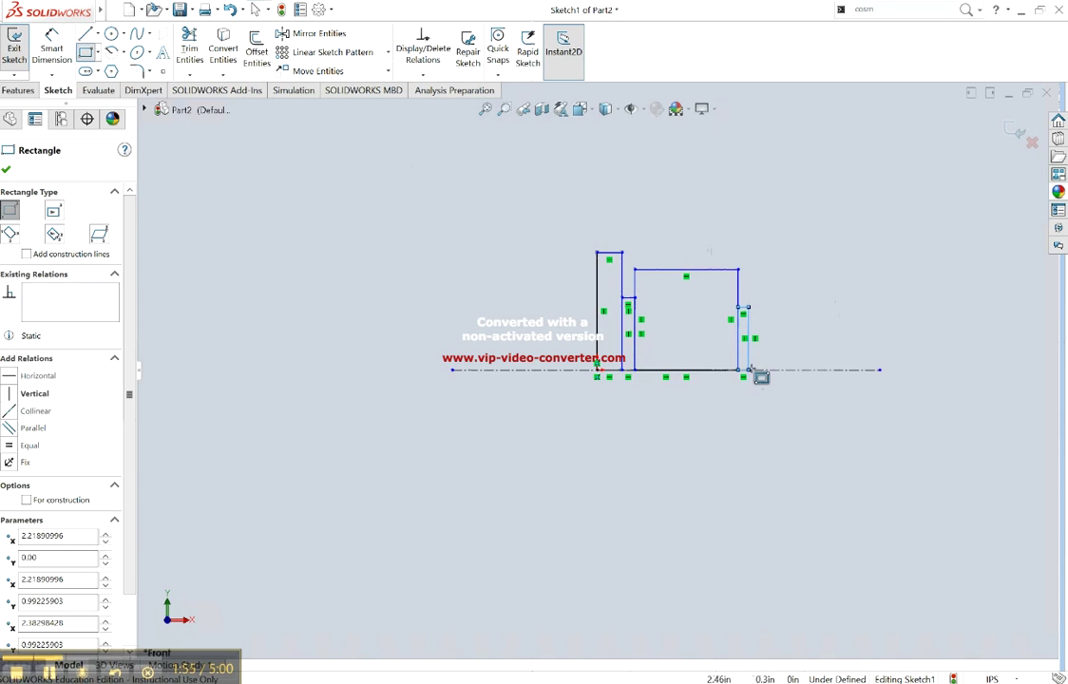
left_click(748, 370)
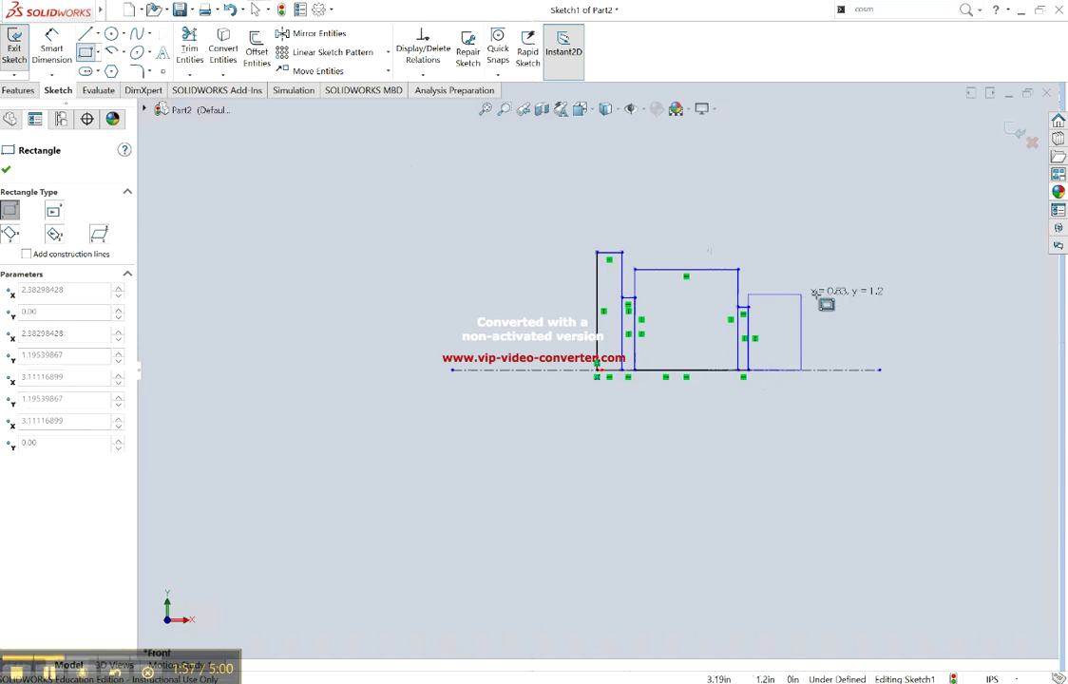
left_click(862, 290)
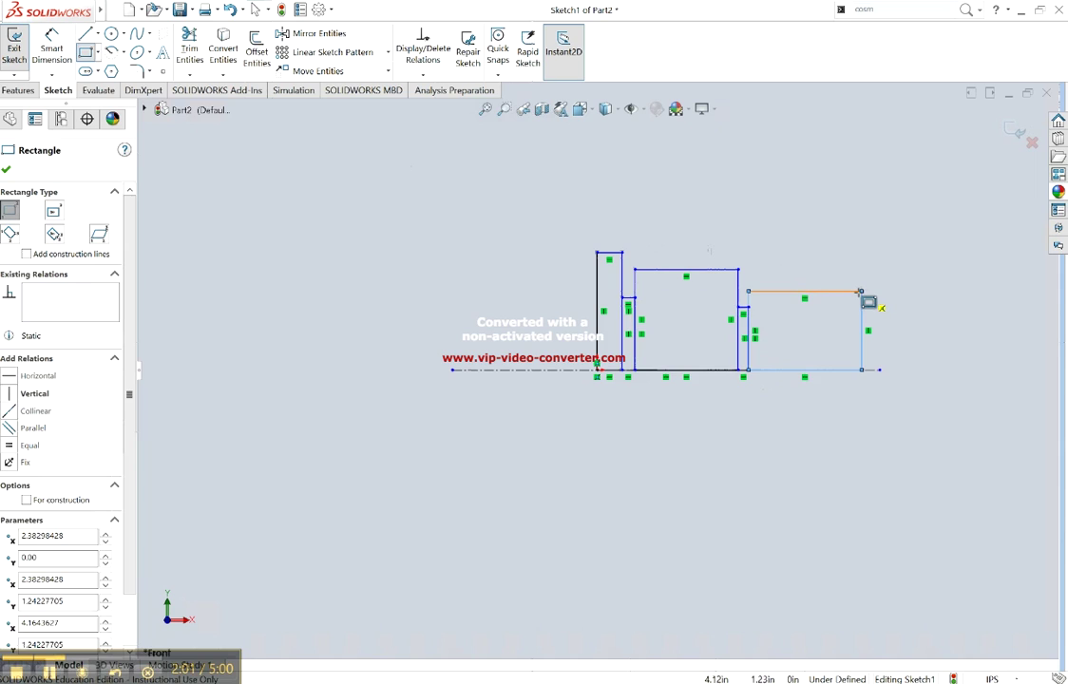
key("Escape")
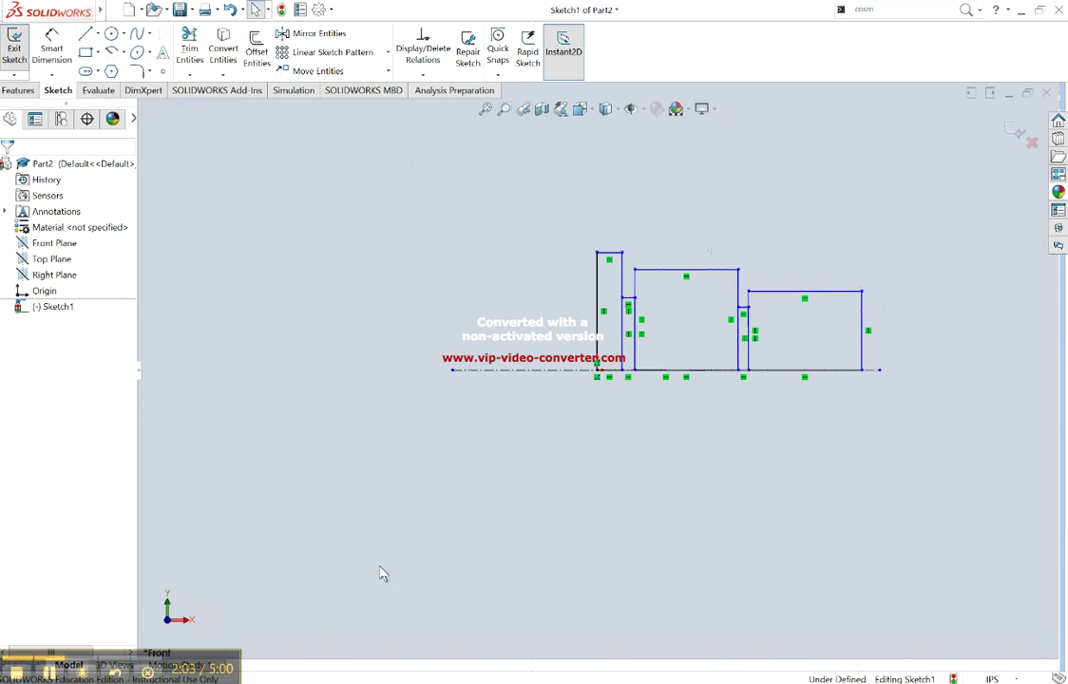
Start Smart Dimension and recheck the Stepped Shaft measurements in the Exercise 8 drawing
left_click(64, 50)
key("alt+Tab")
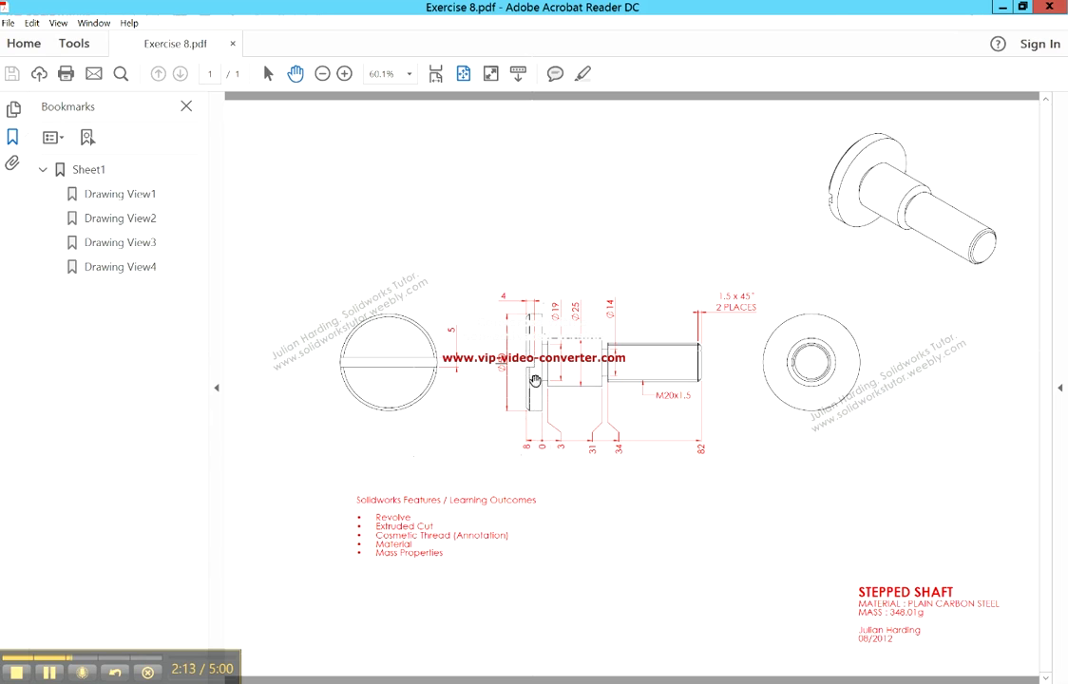
key("alt+Tab")
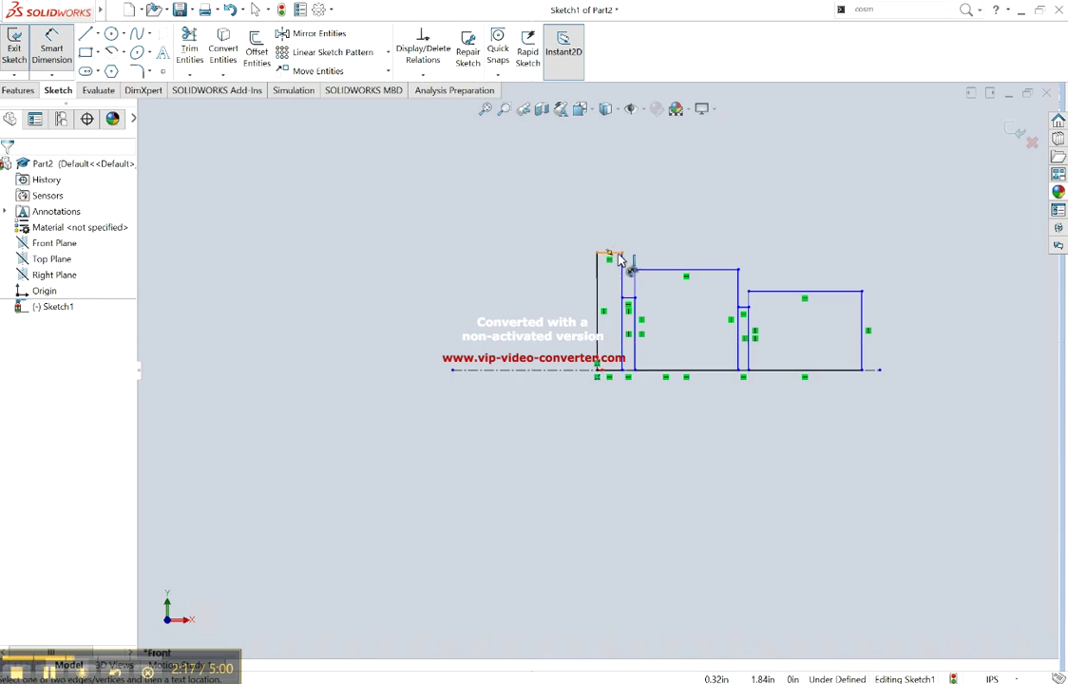
Dimension the flange's top edge to 8.00 and its left edge to 25.00
left_click(618, 255)
left_click(619, 230)
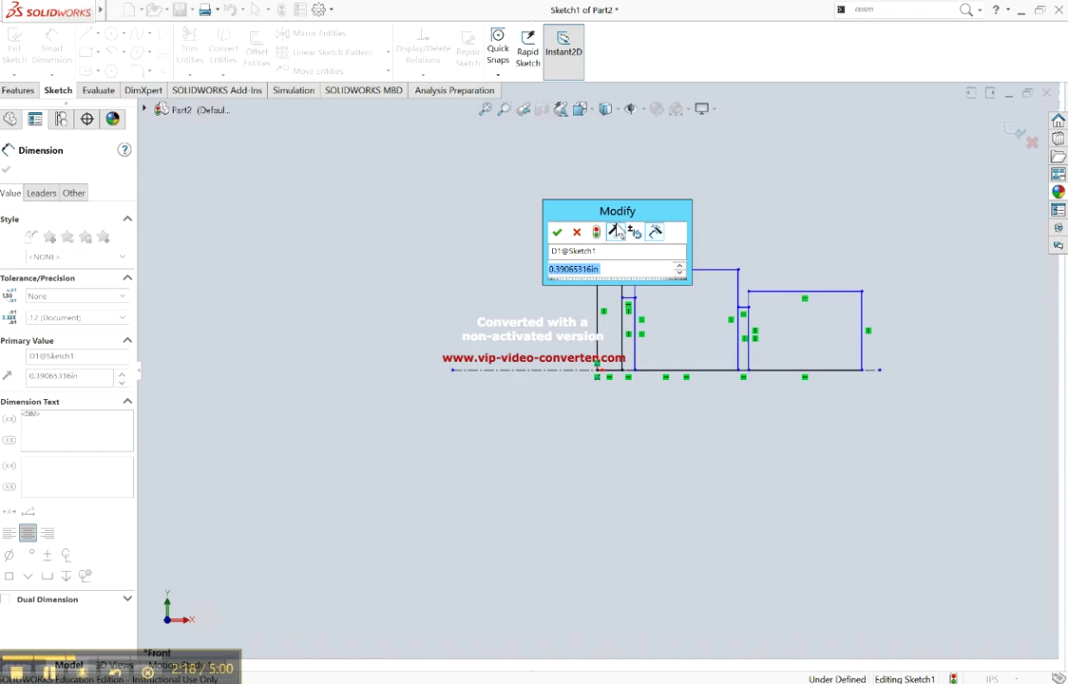
type("8")
key("Return")
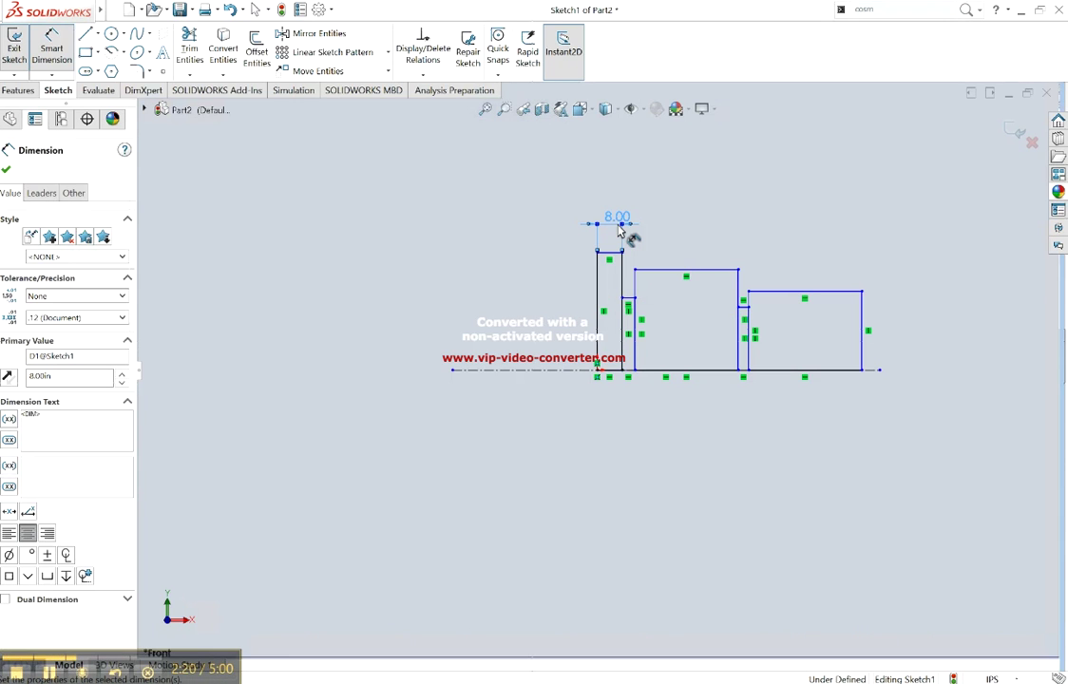
key("alt+Tab")
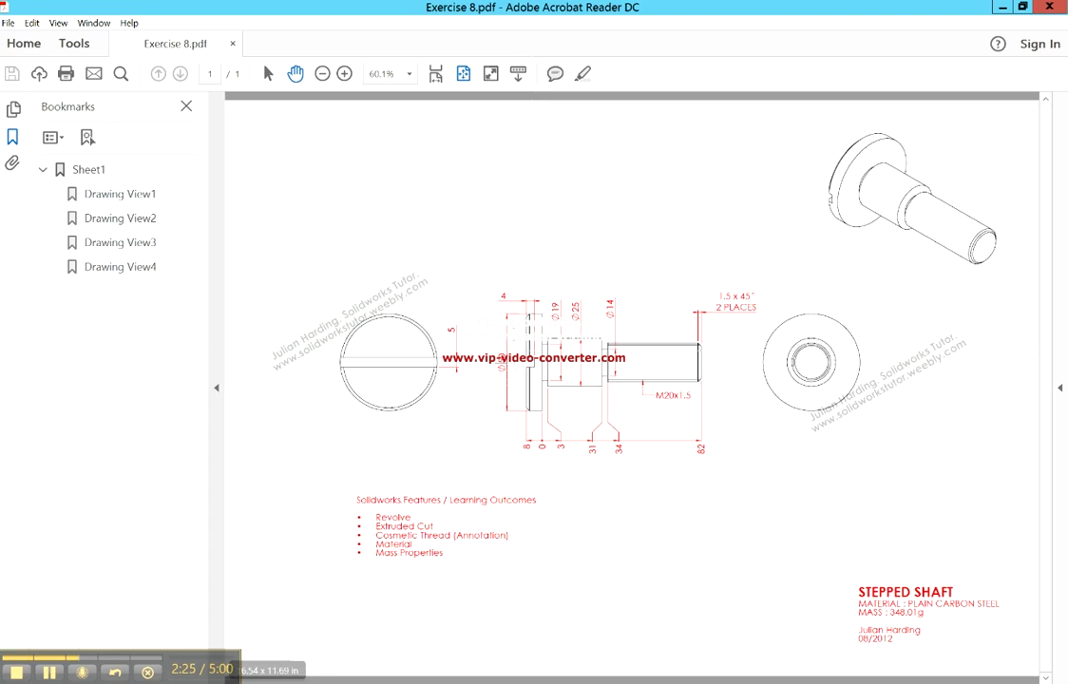
key("alt+Tab")
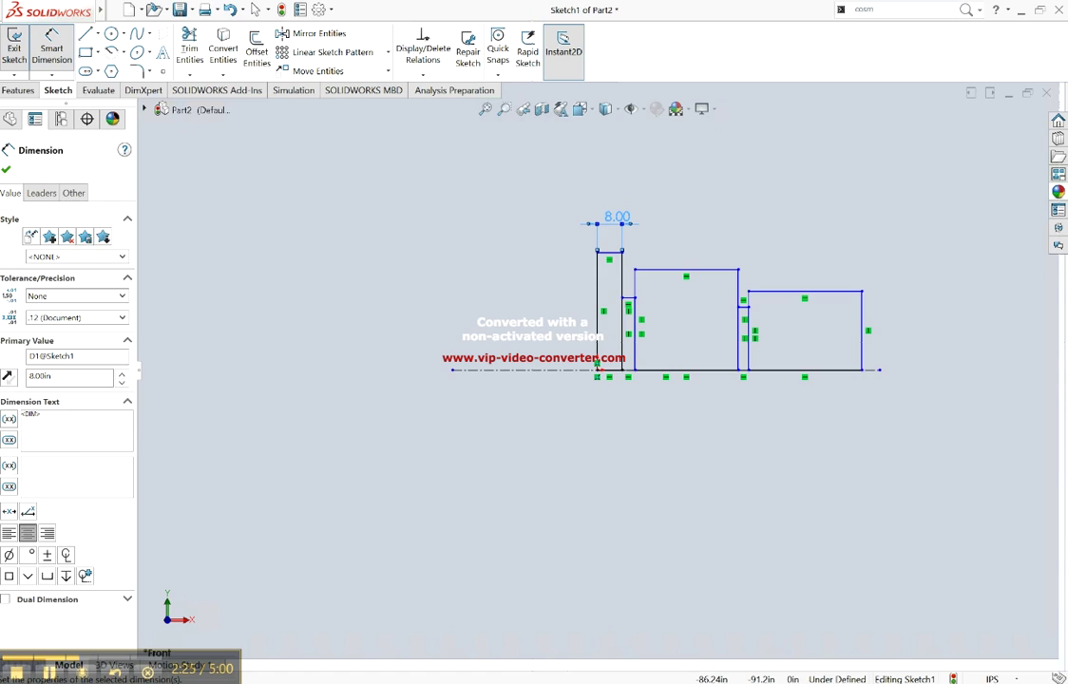
left_click(600, 286)
left_click(544, 296)
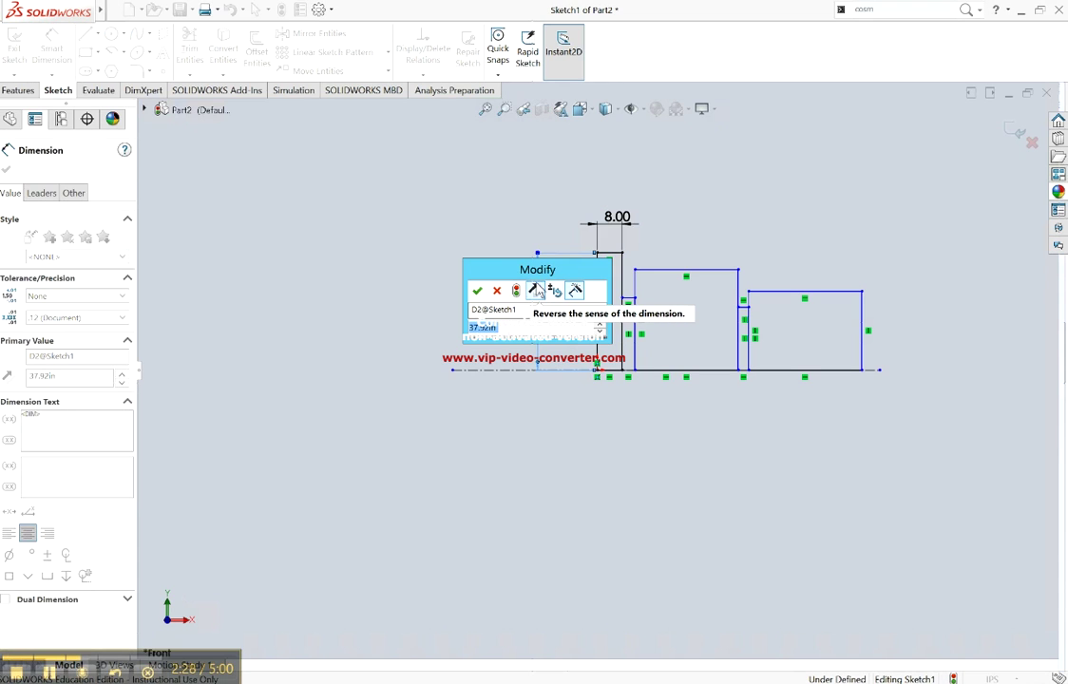
key("Return")
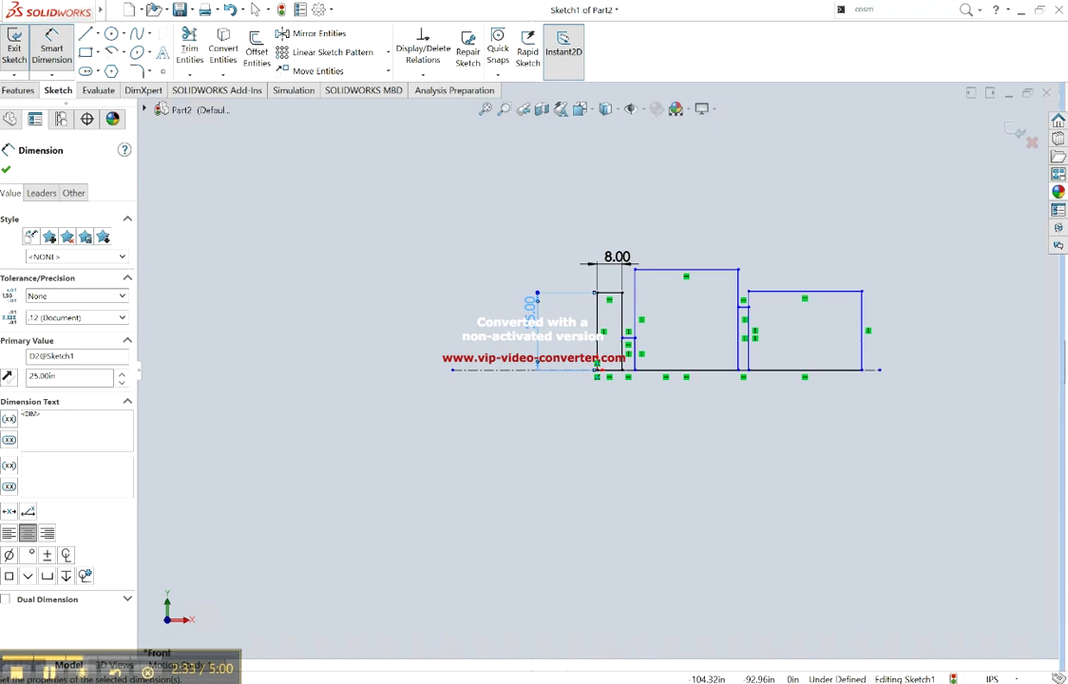
key("alt+Tab")
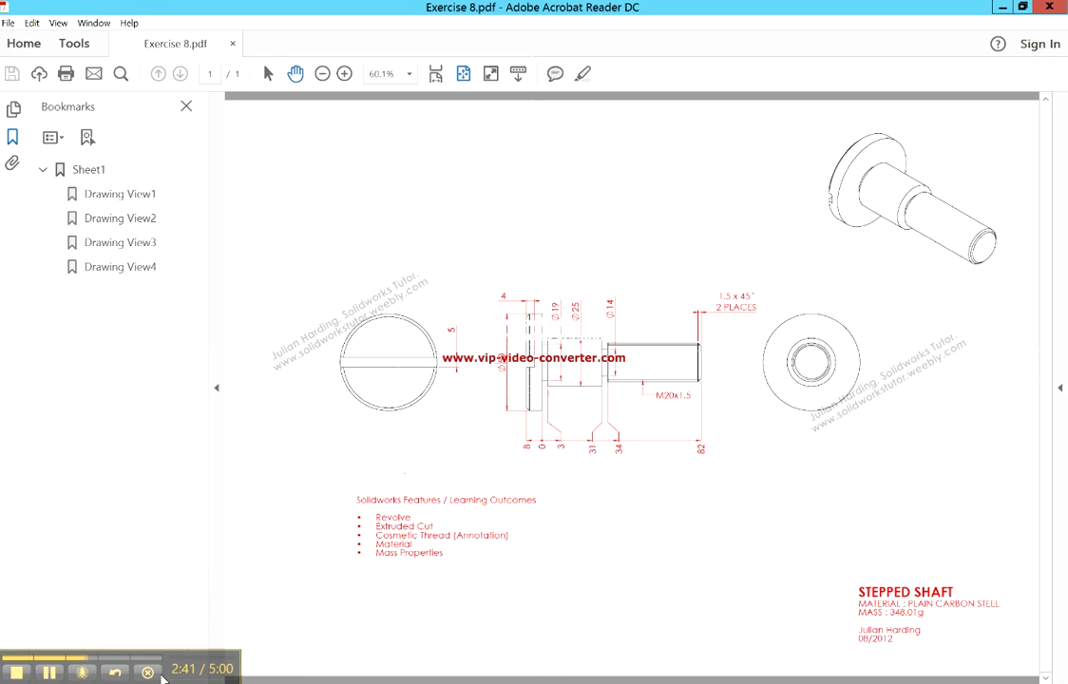
key("alt+Tab")
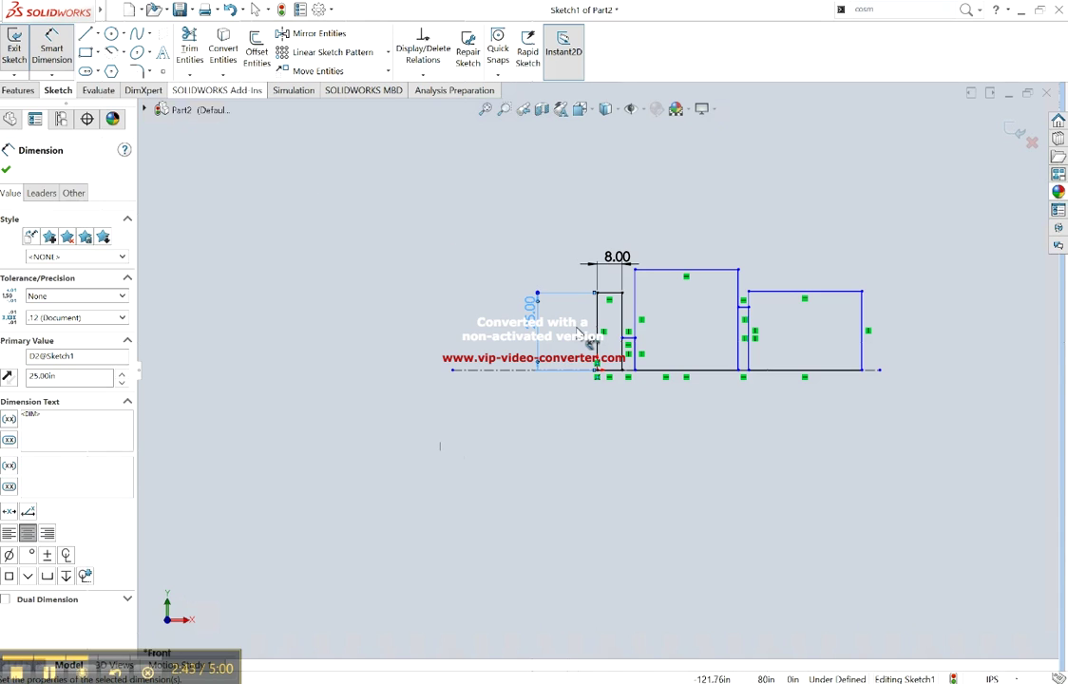
Dimension the groove's vertical line as 19/2 (9.50) and its bottom line as 3.00
left_click(639, 366)
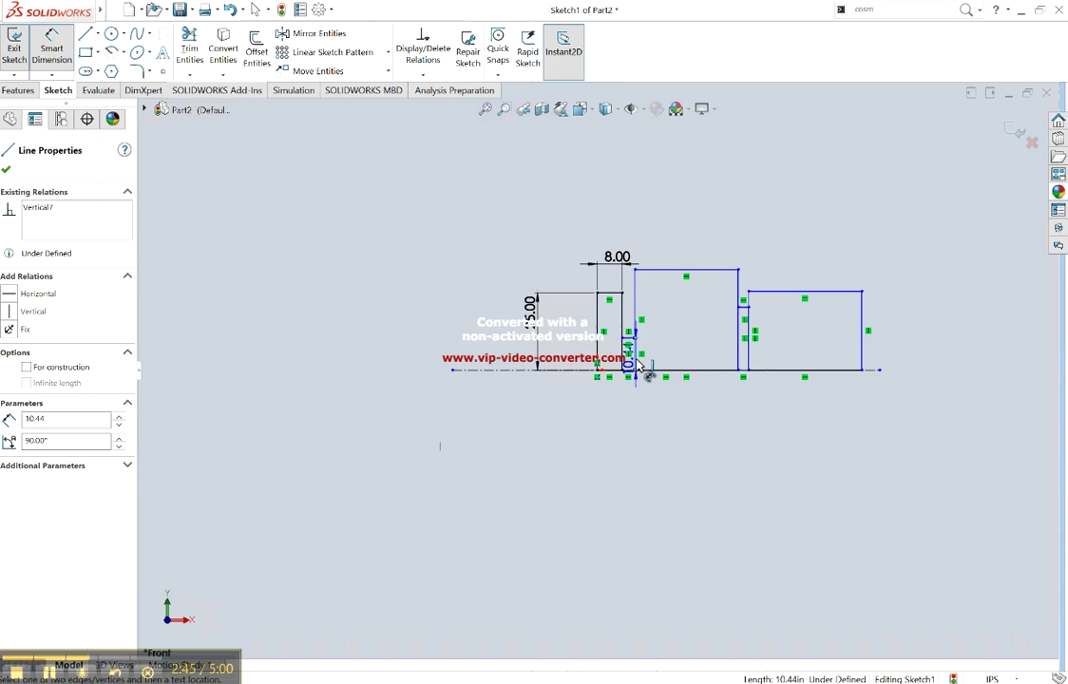
left_click(668, 352)
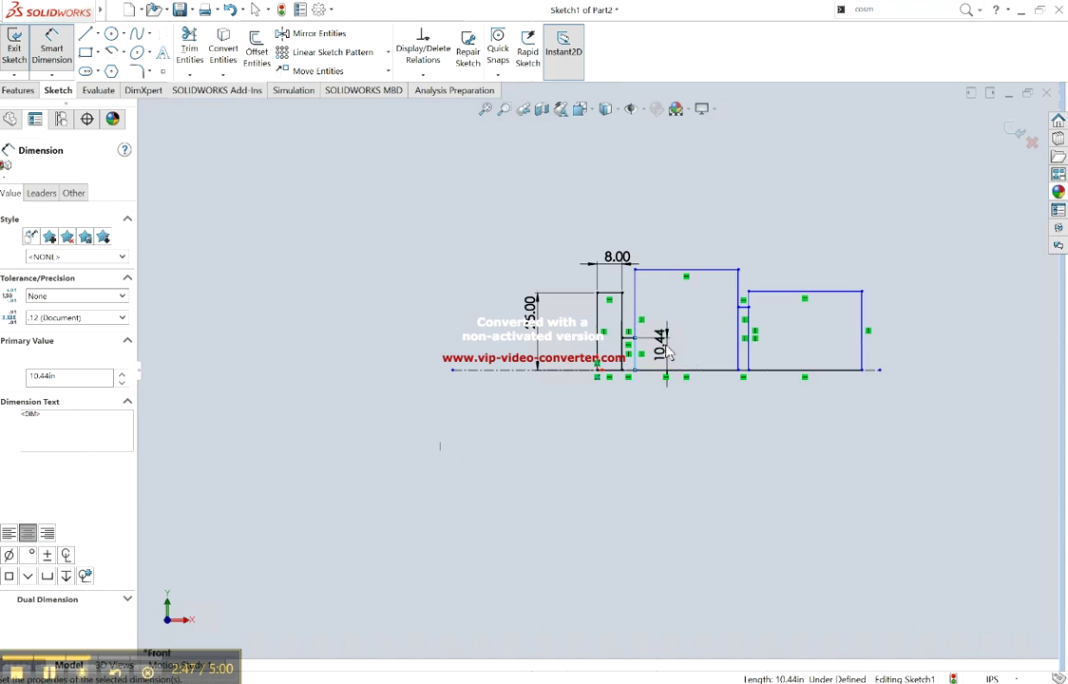
type("19")
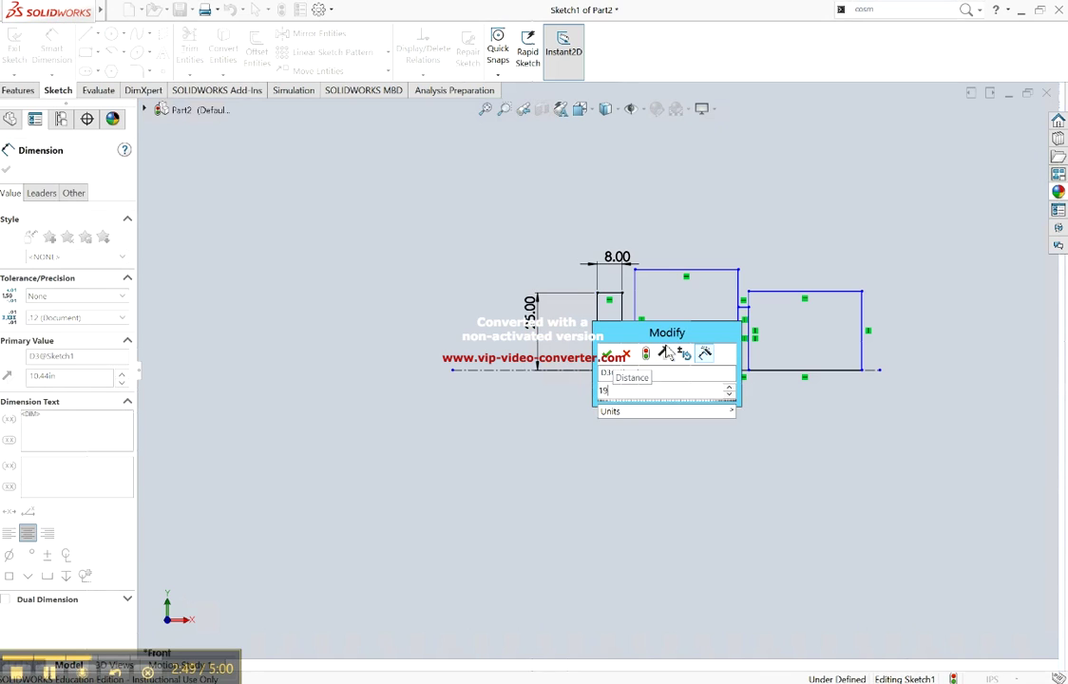
type("/2")
key("Return")
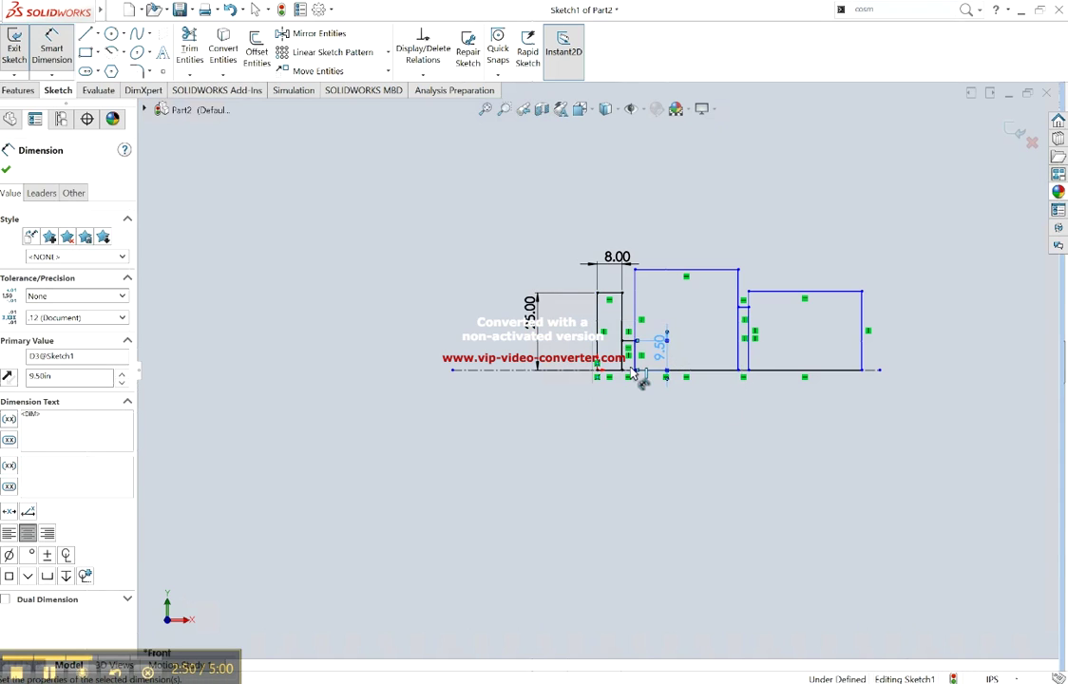
left_click(635, 374)
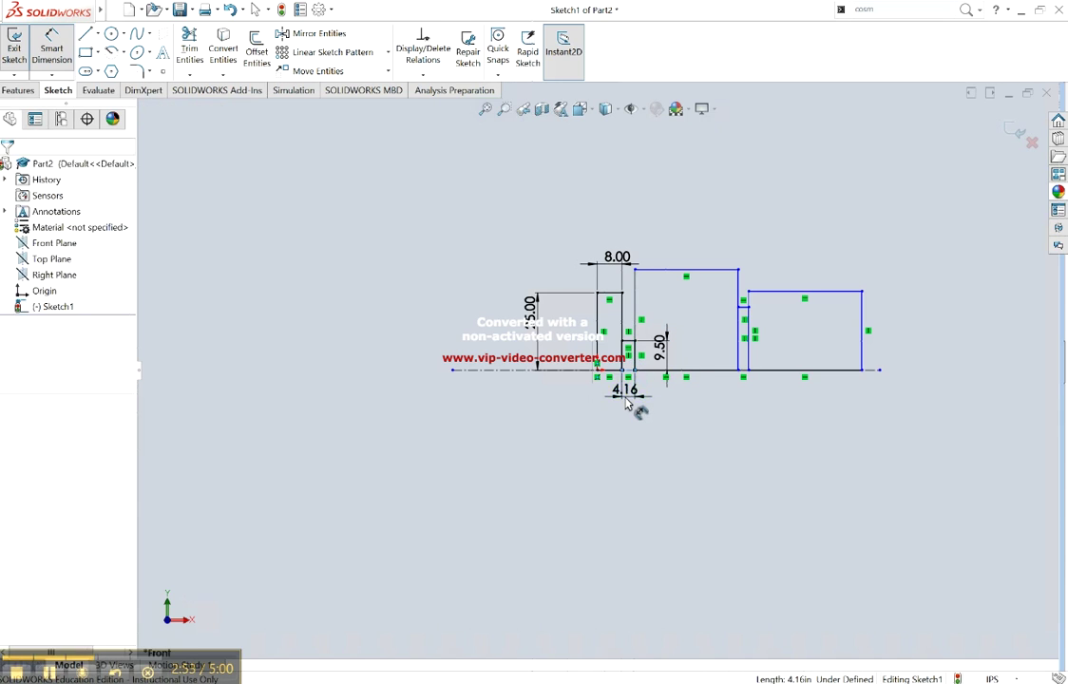
left_click(625, 403)
key("Return")
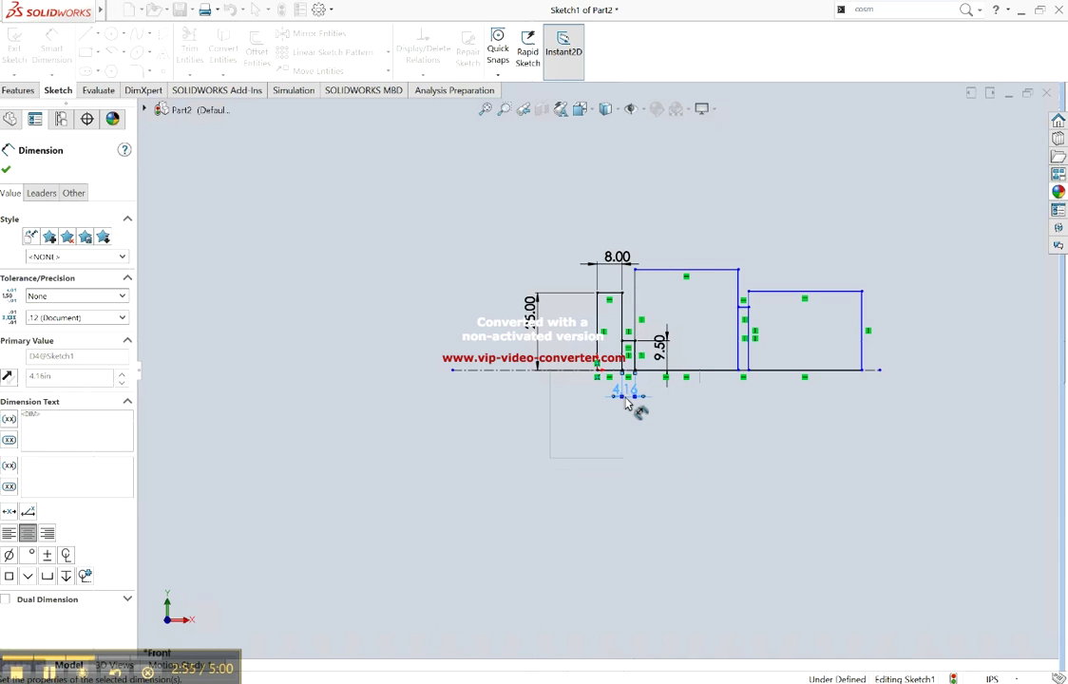
Set the top line after the groove to a length of 28.00
key("alt+Tab")
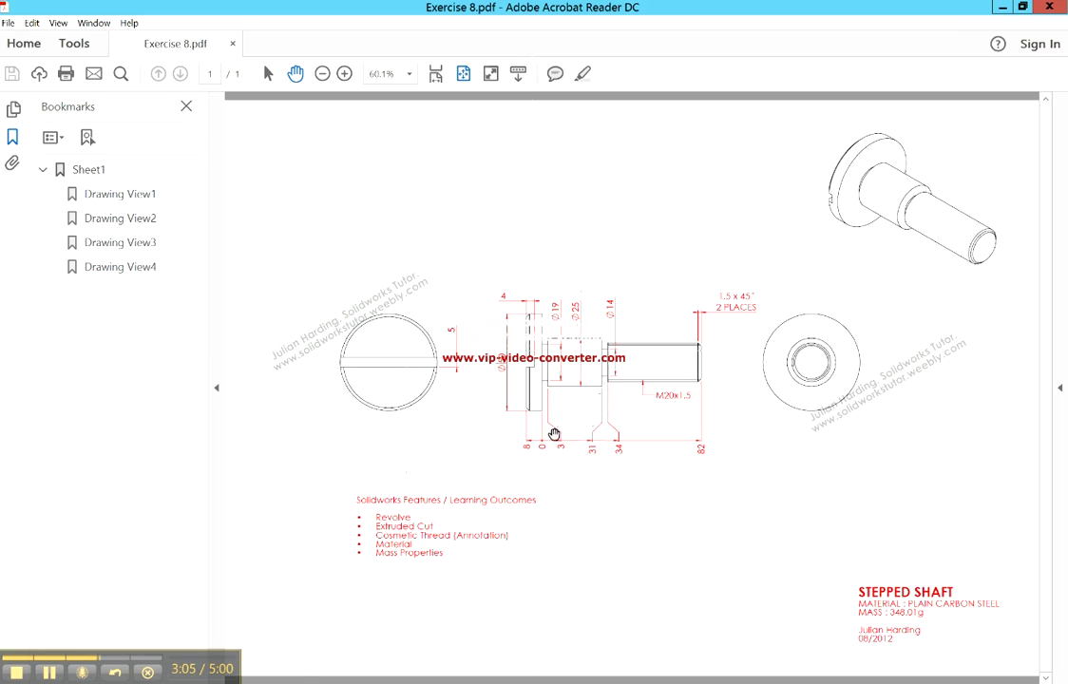
key("alt+Tab")
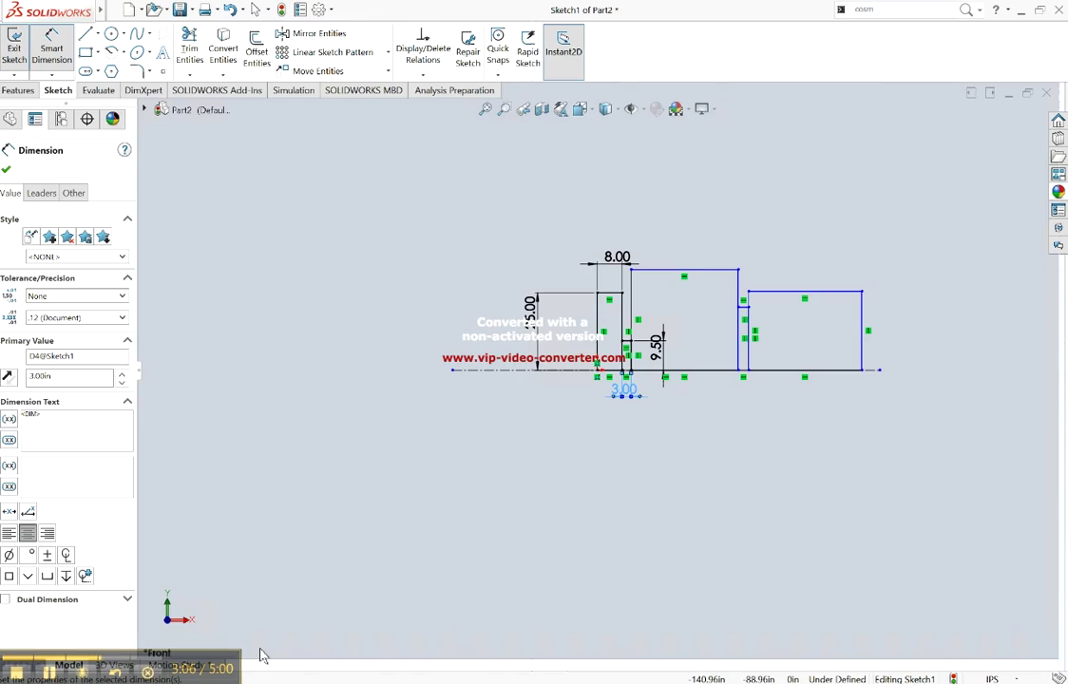
left_click(701, 271)
left_click(710, 249)
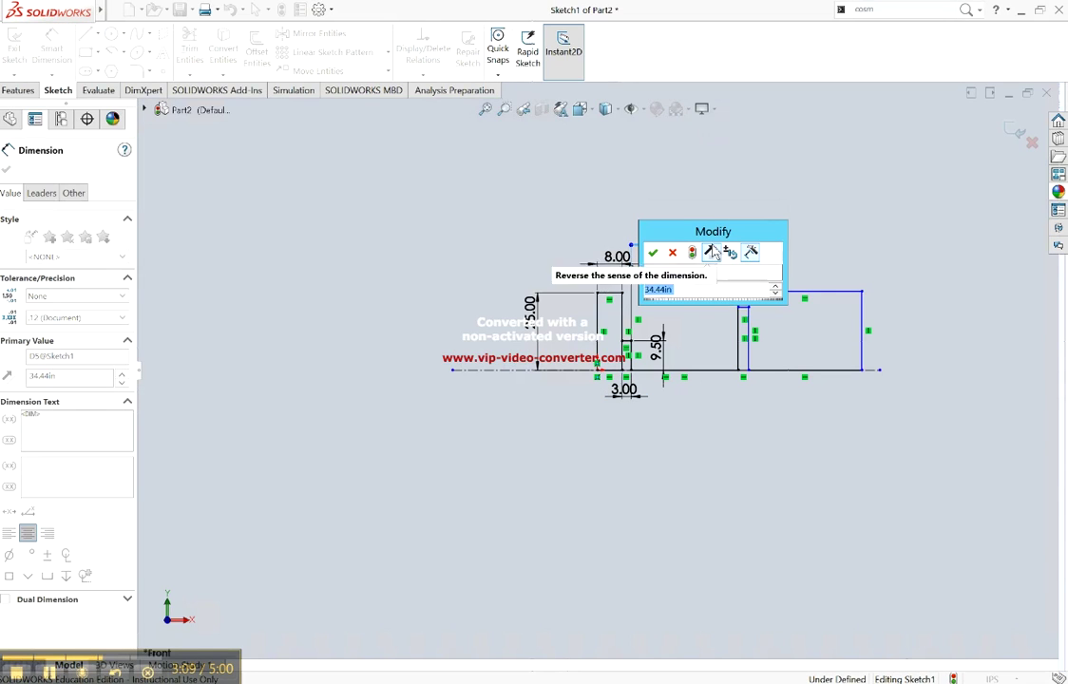
type("31")
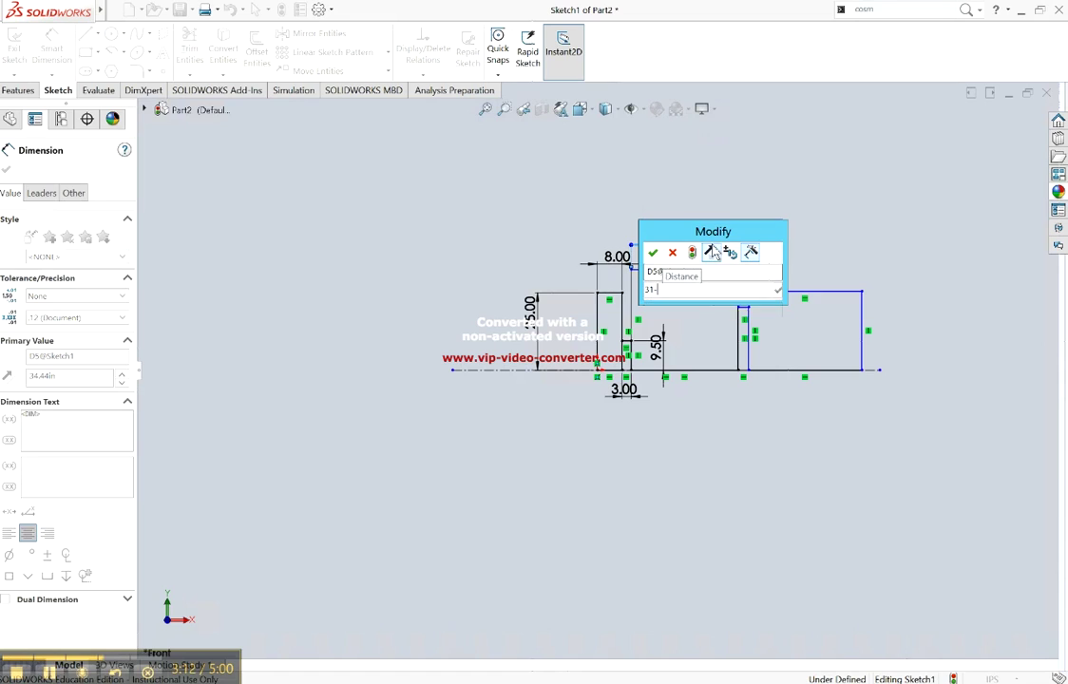
key("BackSpace")
key("BackSpace")
type("28")
key("Return")
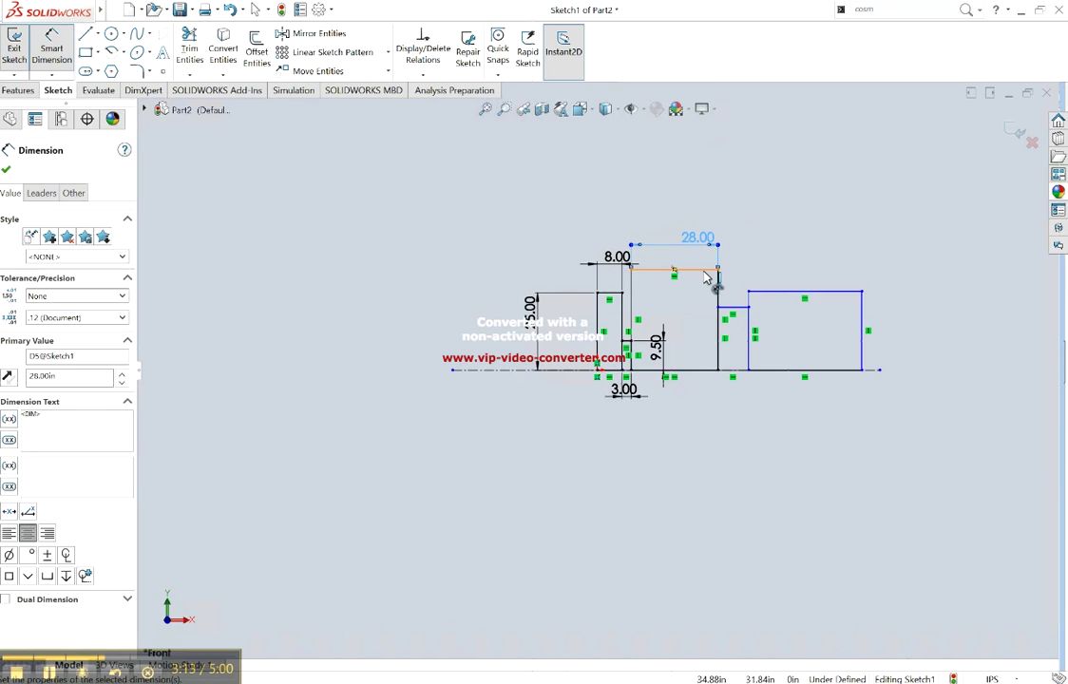
Give the step's vertical end line a 12.50 height and move that label below the sketch
left_click(719, 295)
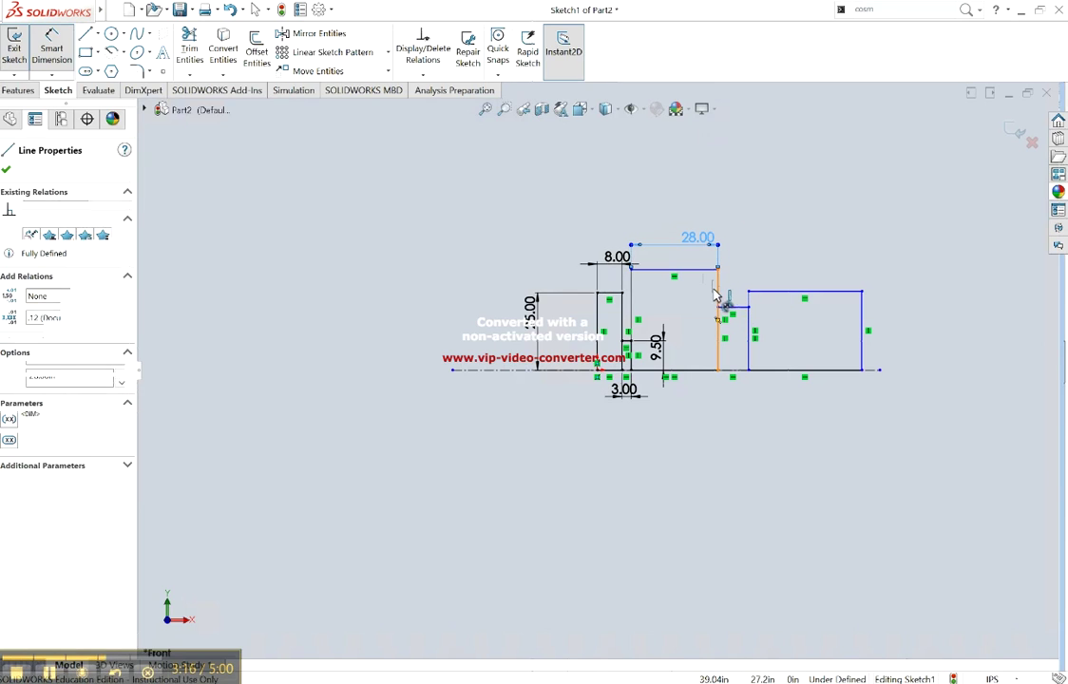
left_click(701, 313)
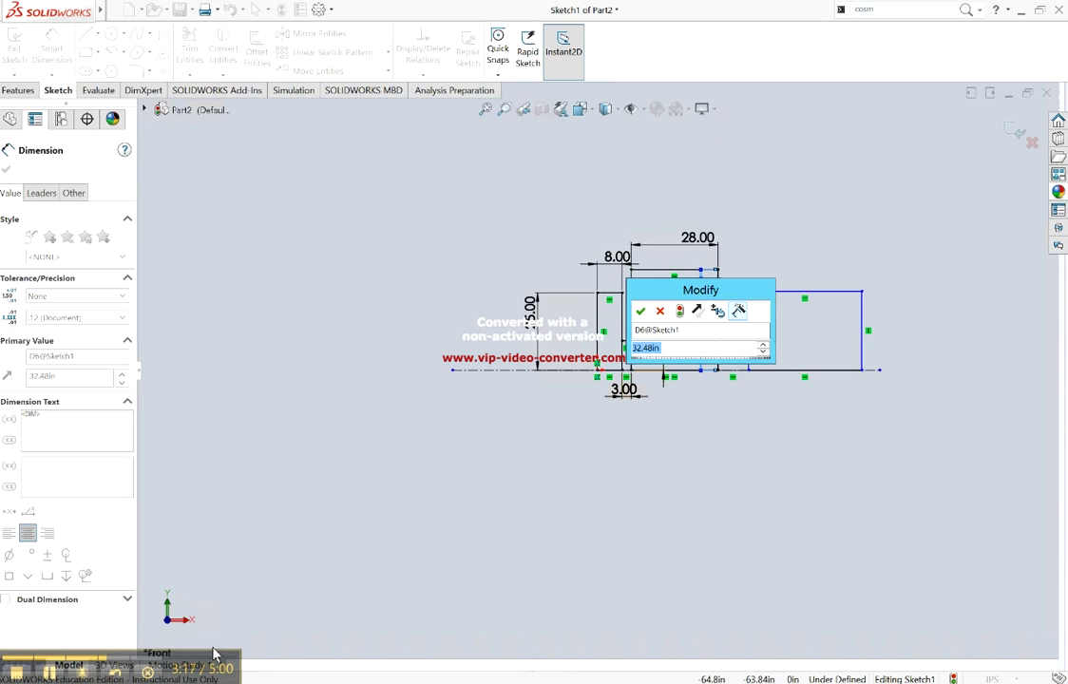
key("alt+Tab")
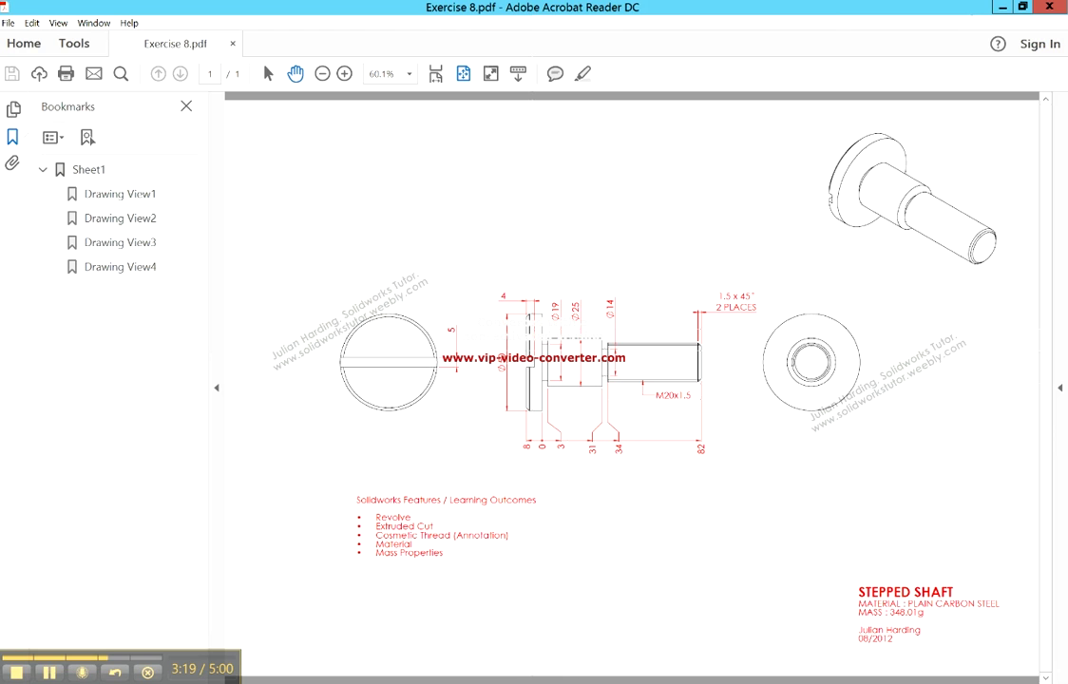
key("alt+Tab")
left_click(672, 348)
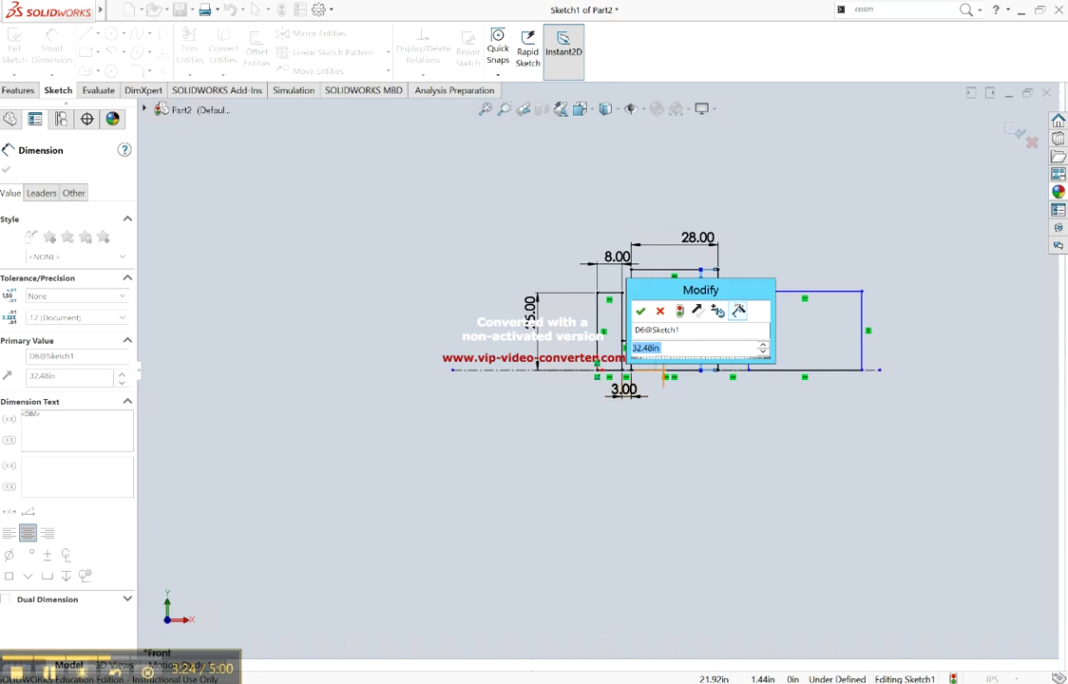
type("25/2")
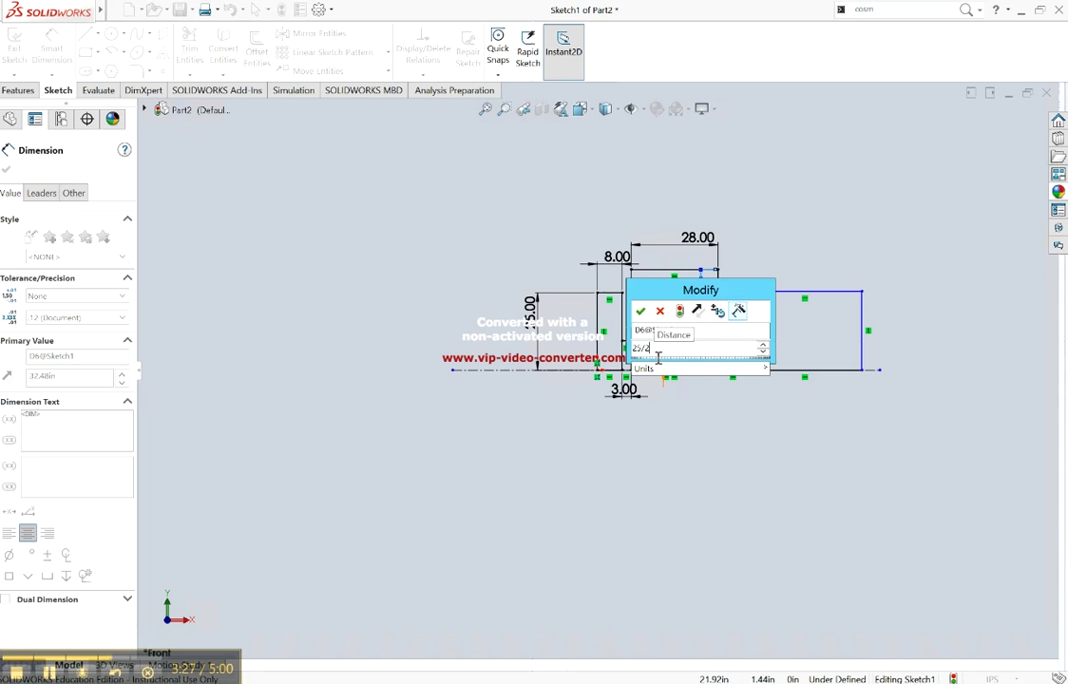
key("Escape")
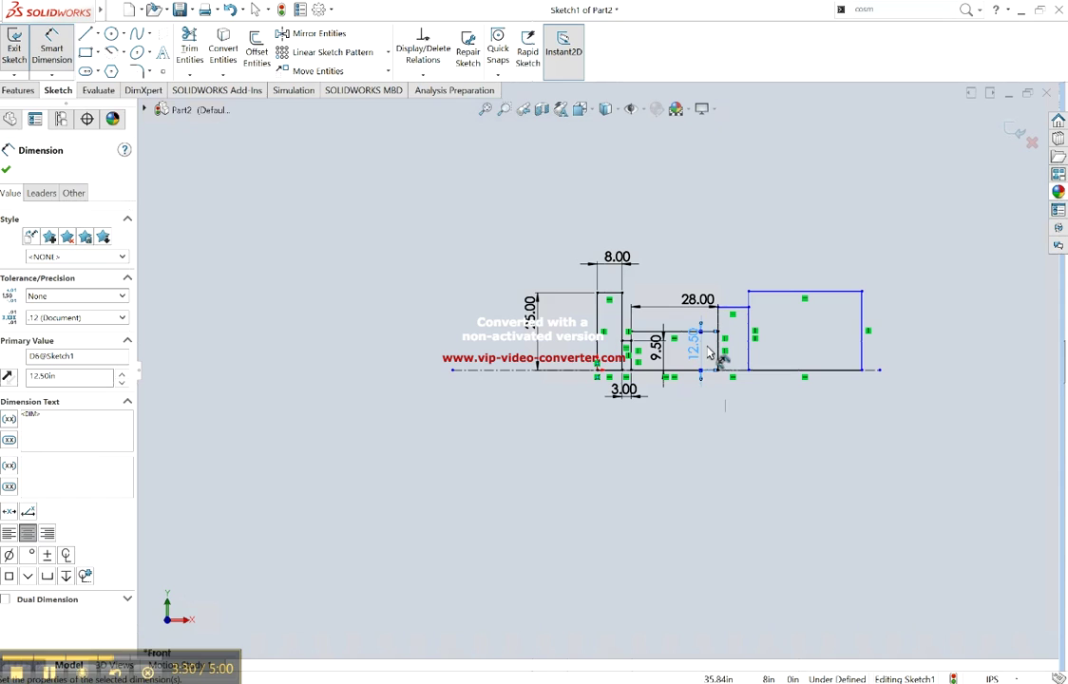
left_click_drag(694, 342, 692, 406)
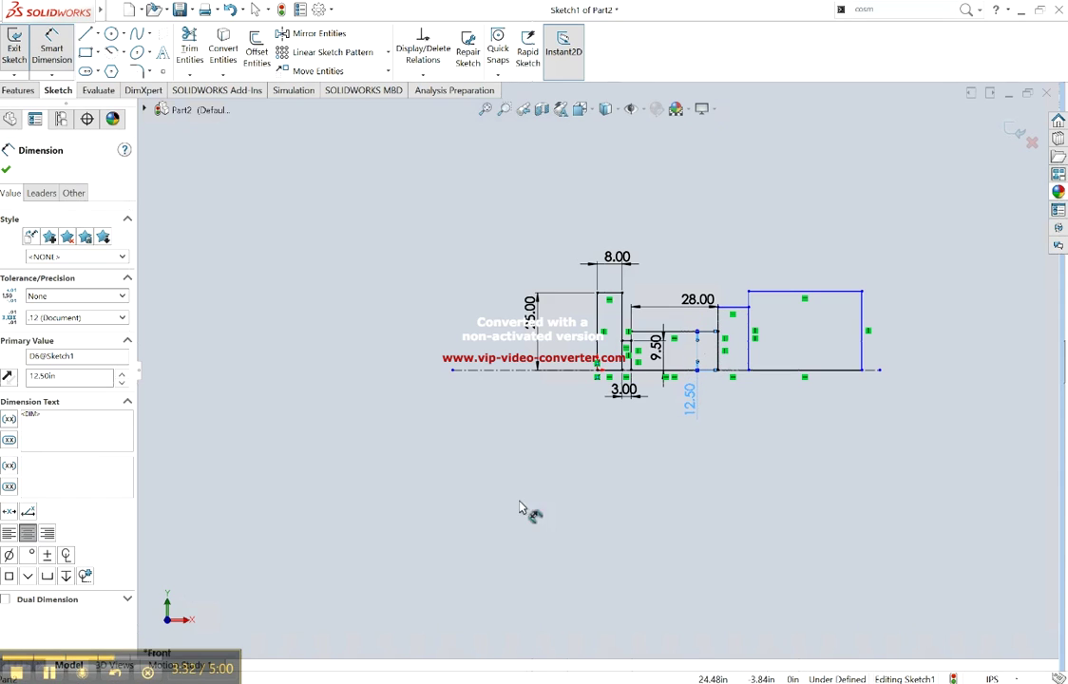
Give the narrow groove rectangle a 3.00 bottom width and a 7.00 edge height
key("alt+Tab")
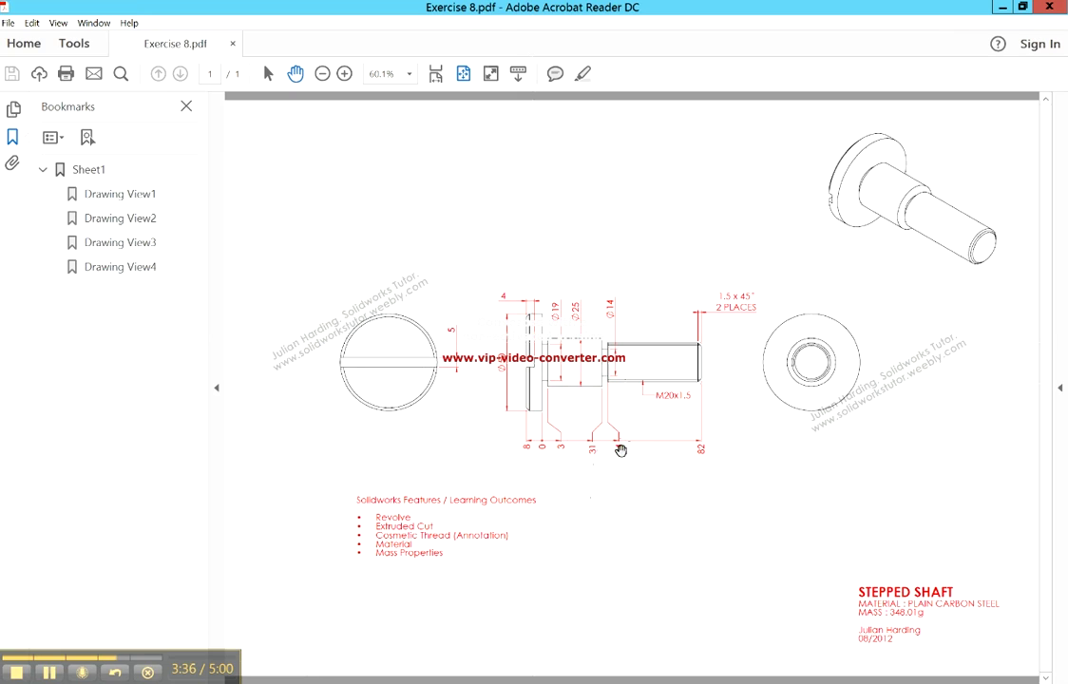
key("alt+Tab")
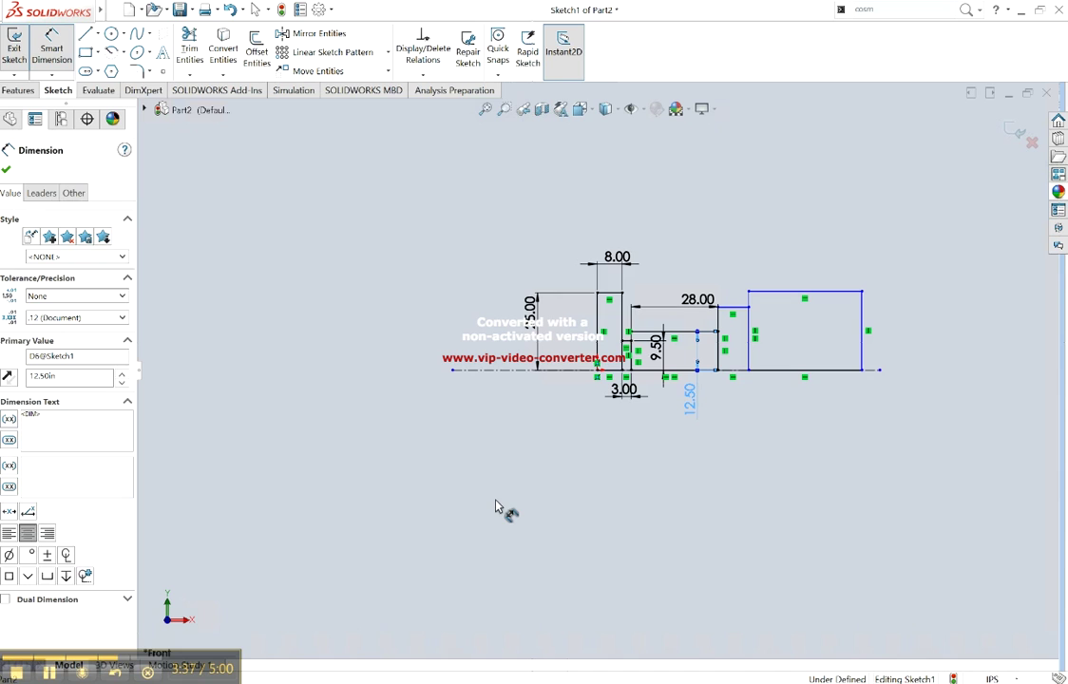
left_click(738, 371)
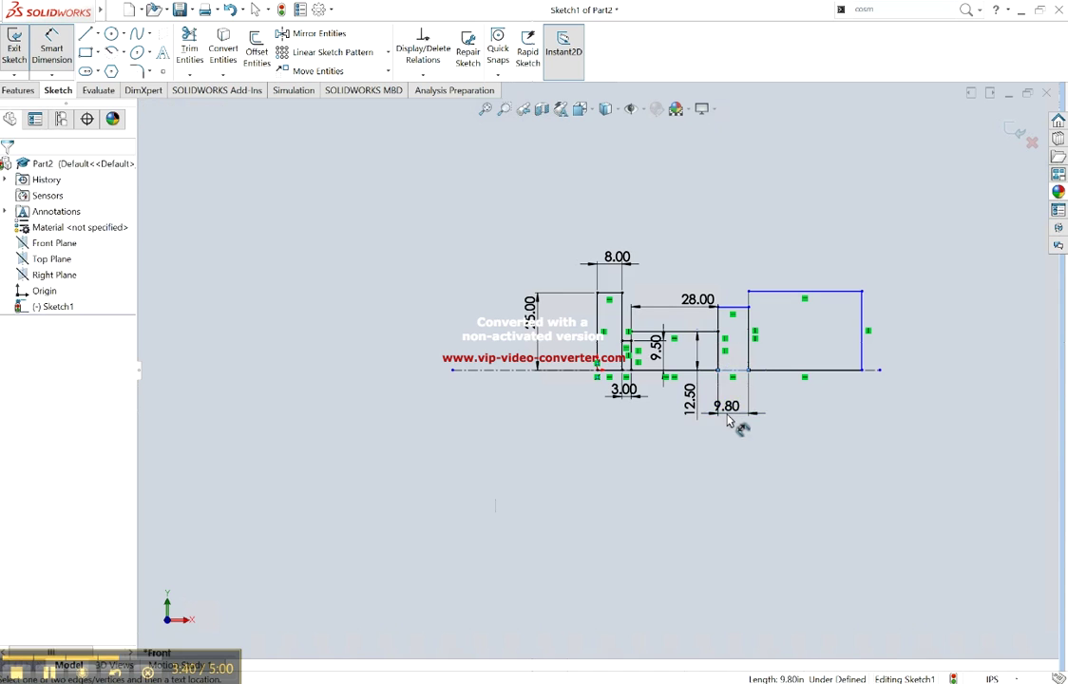
left_click(728, 421)
type("3")
key("Return")
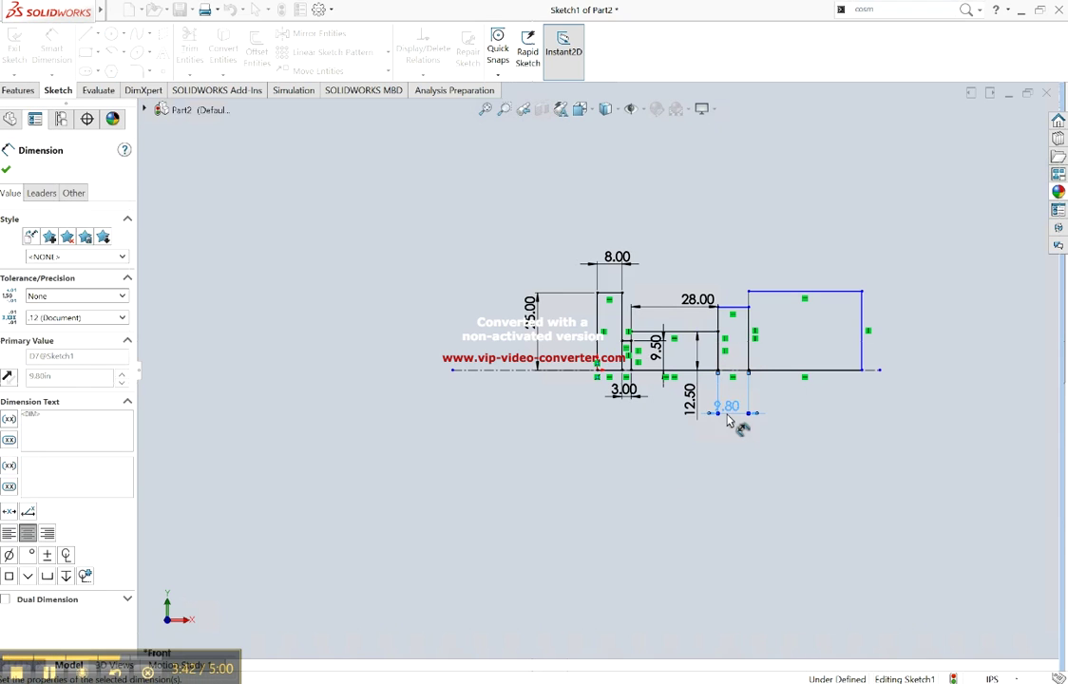
key("alt+Tab")
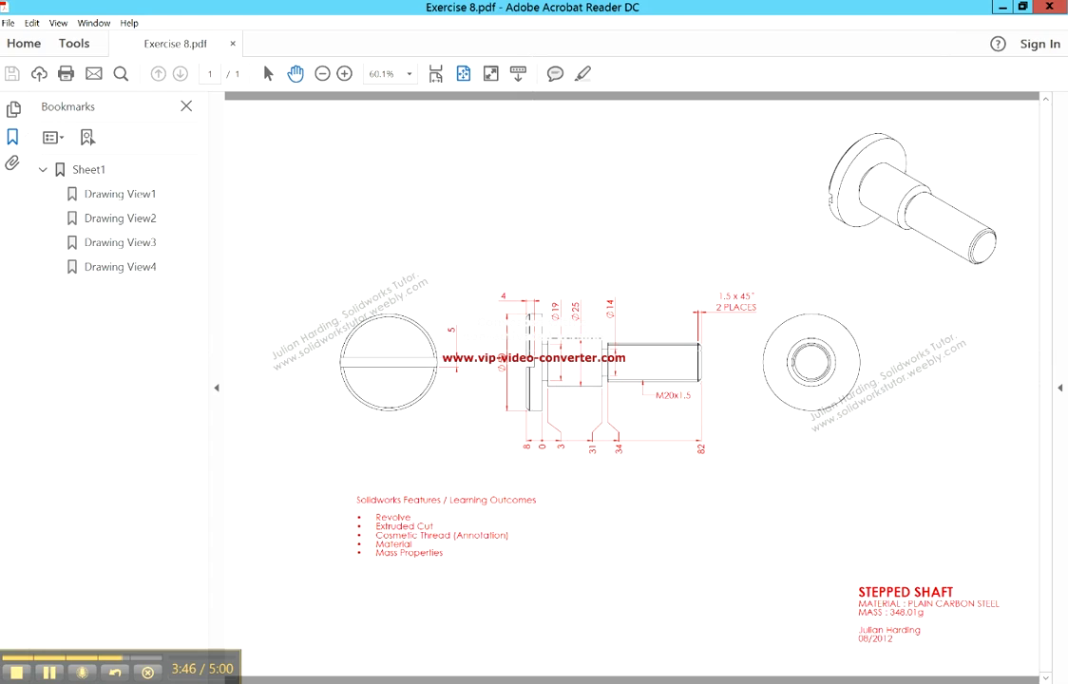
key("alt+Tab")
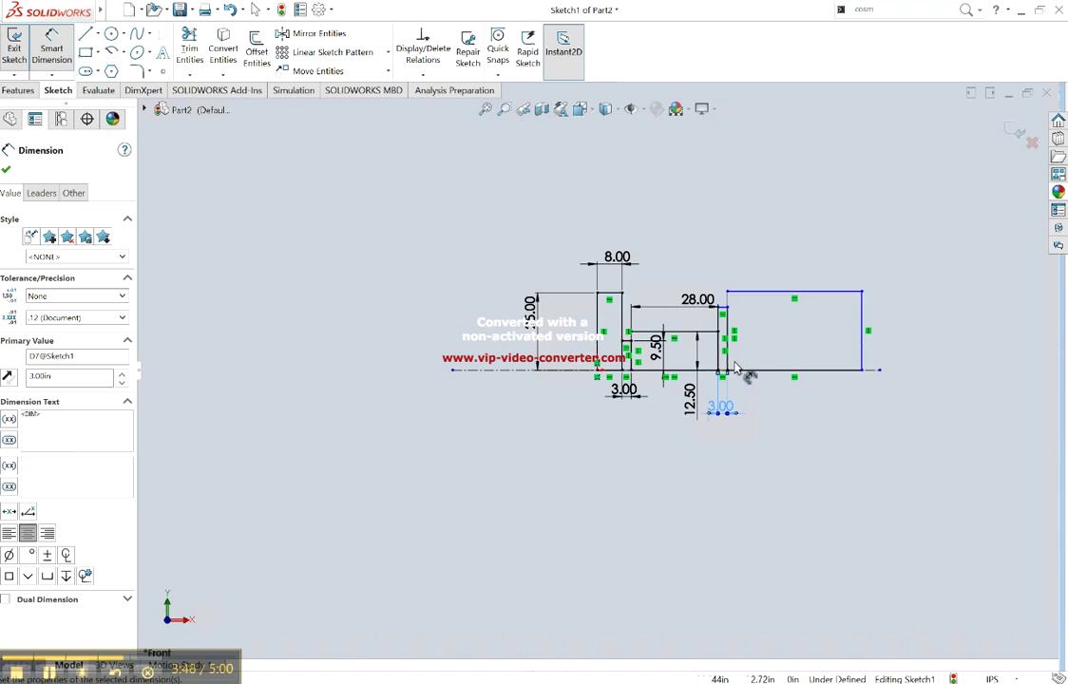
left_click(728, 352)
left_click(751, 366)
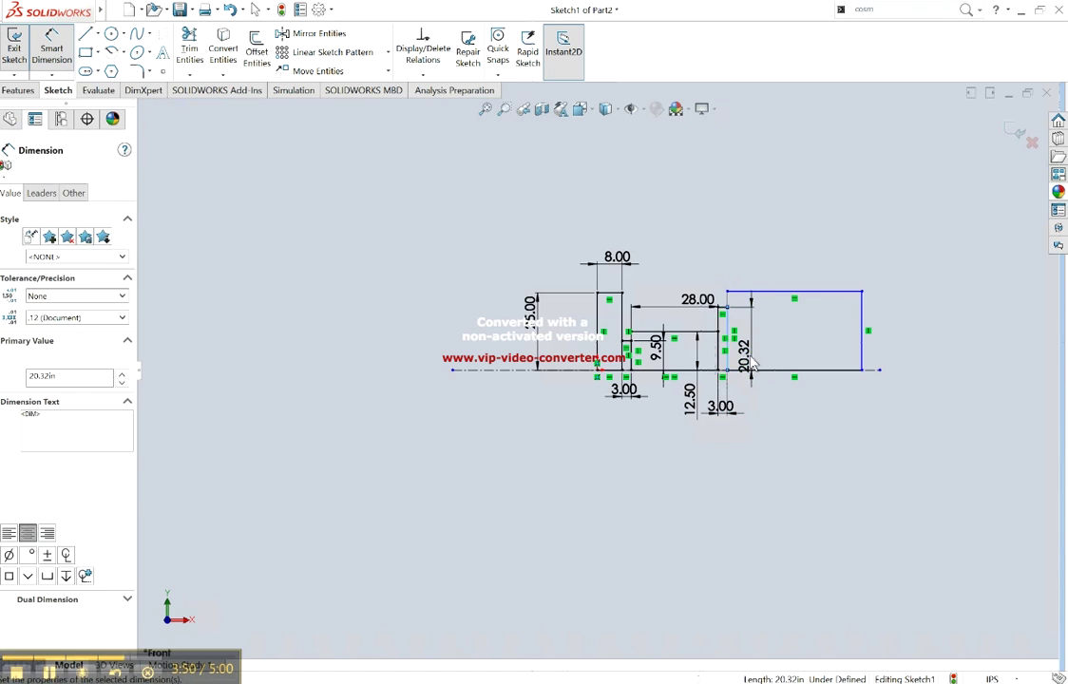
type("7")
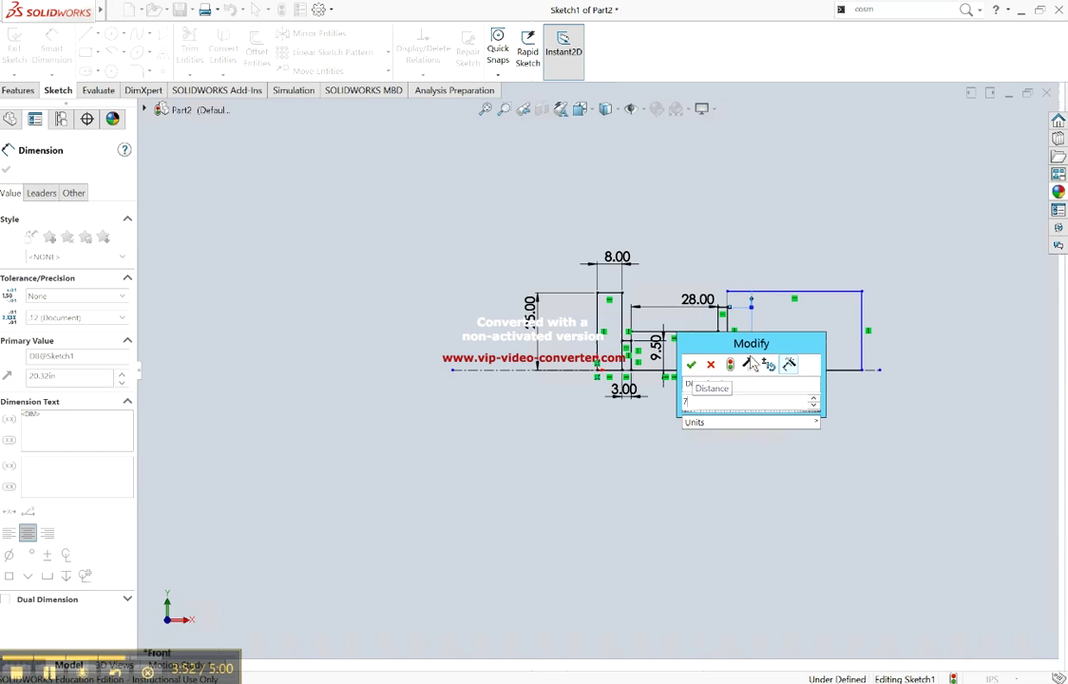
key("Return")
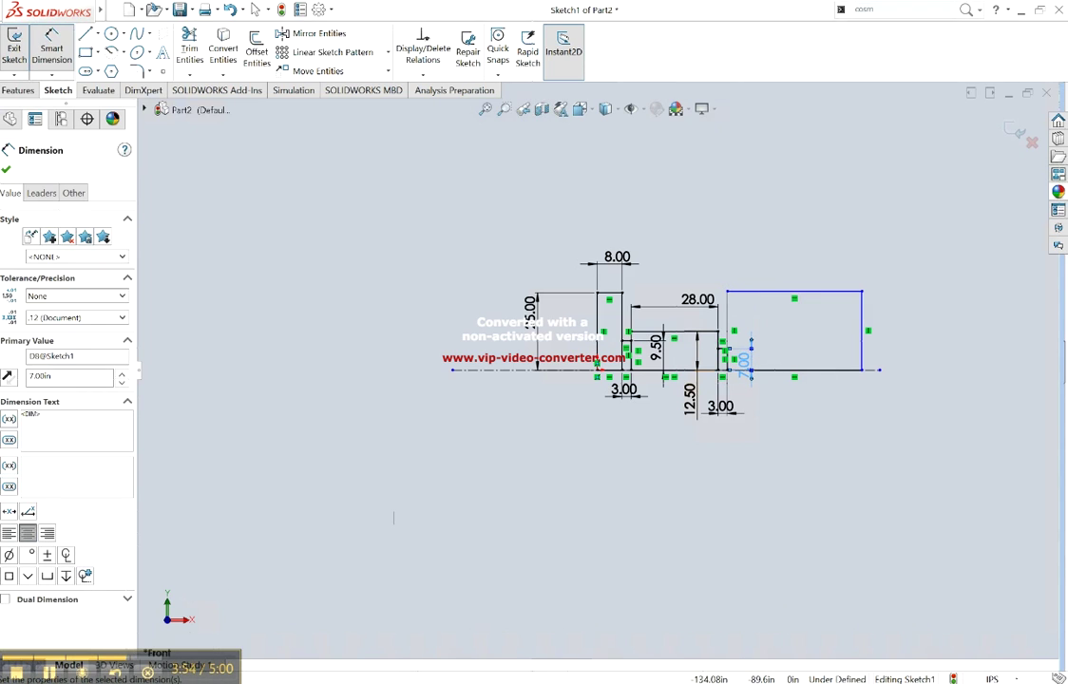
Add an 82.00 overall length dimension between the shaft's two end lines
key("alt+Tab")
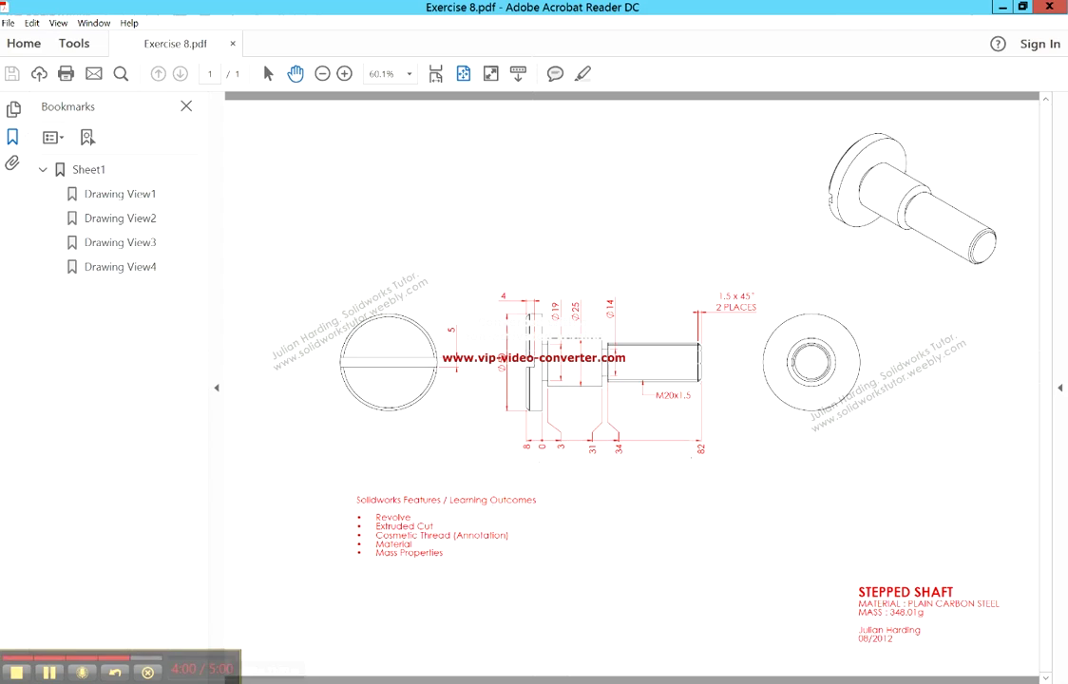
key("alt+Tab")
left_click(865, 357)
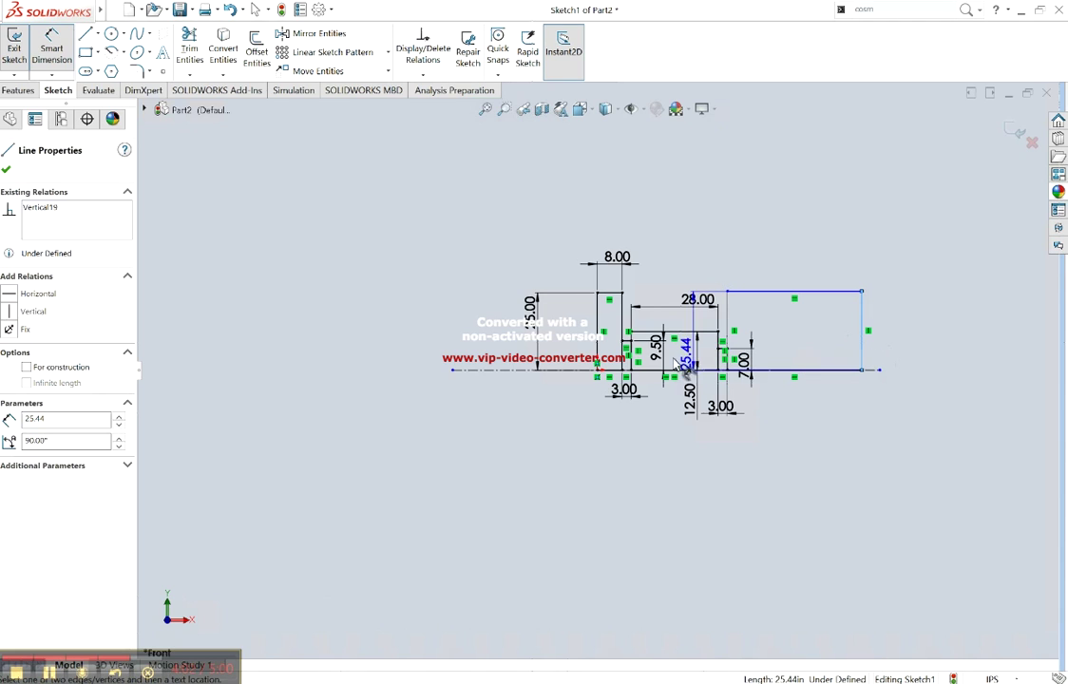
left_click(631, 367)
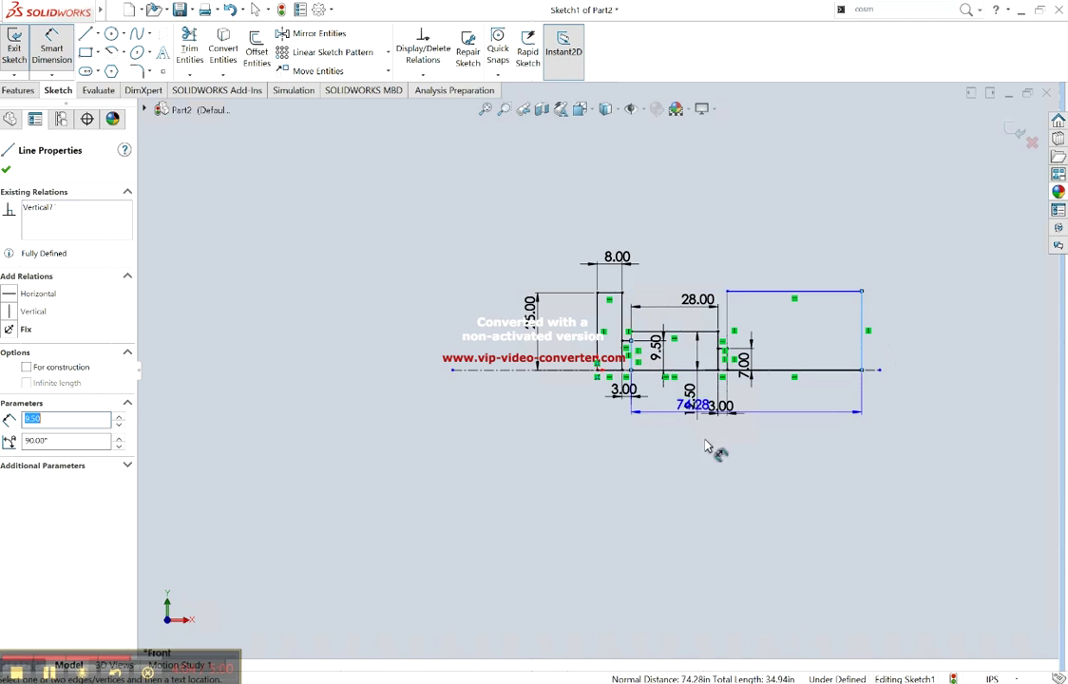
left_click(727, 491)
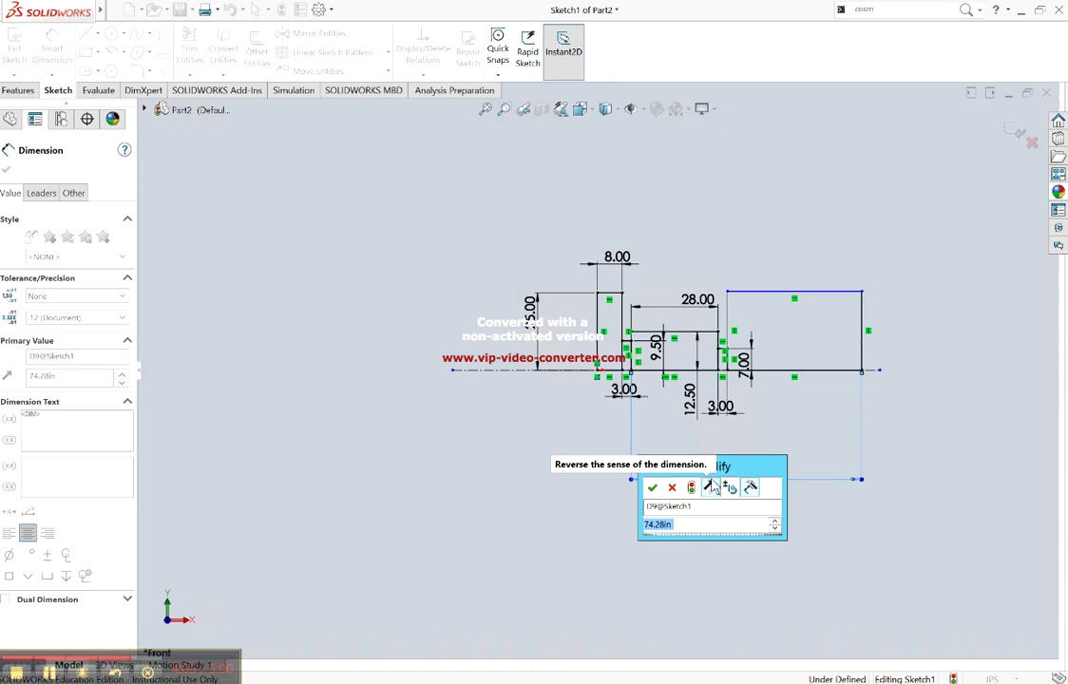
type("82")
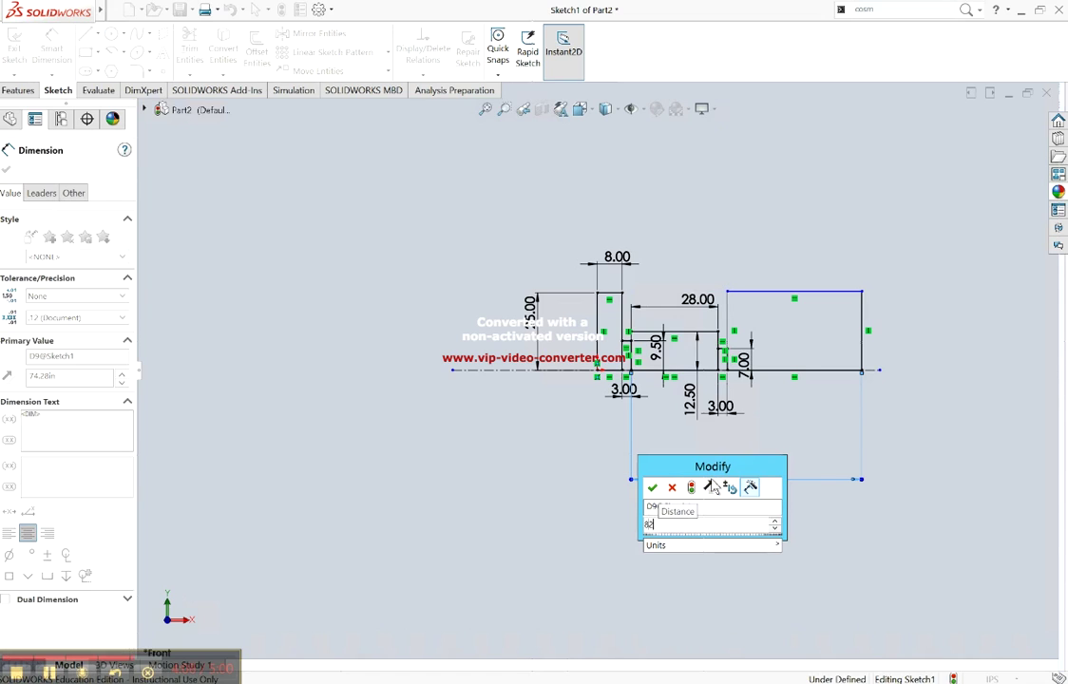
key("Return")
Dimension the end section's height to 10.00 and finish dimensioning
key("alt+Tab")
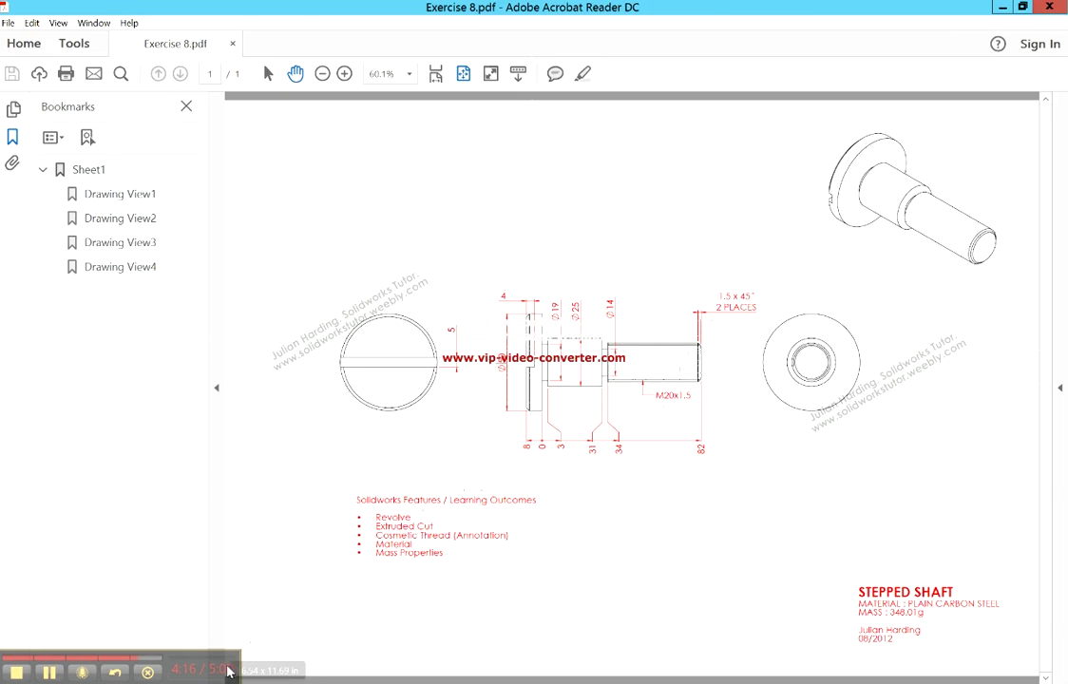
key("alt+Tab")
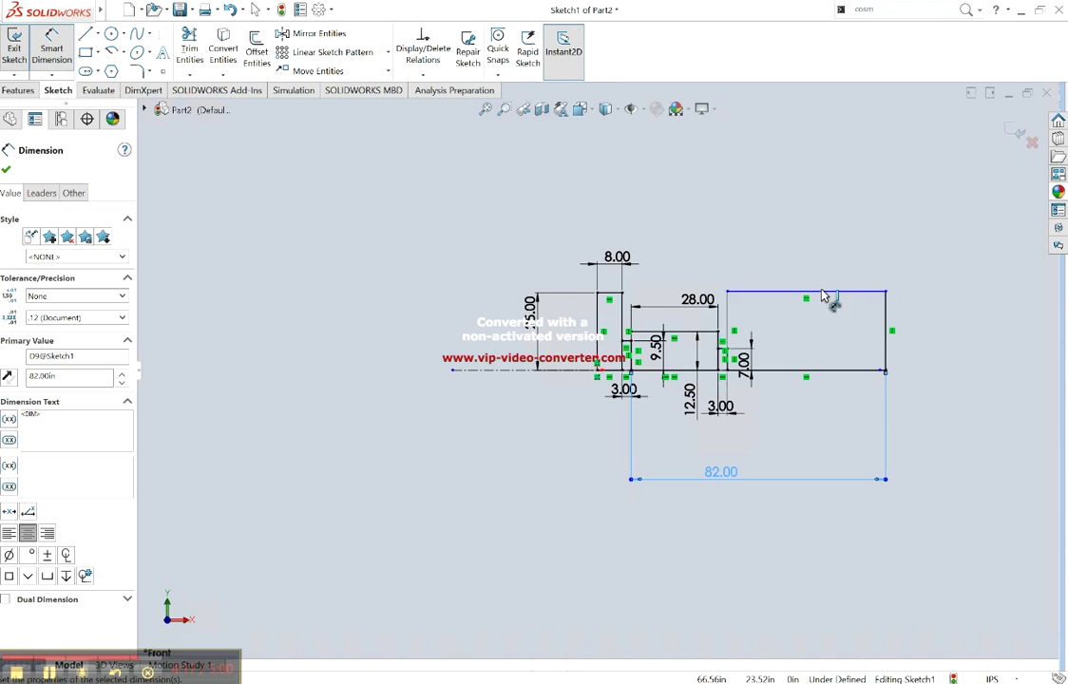
left_click(841, 370)
left_click(849, 294)
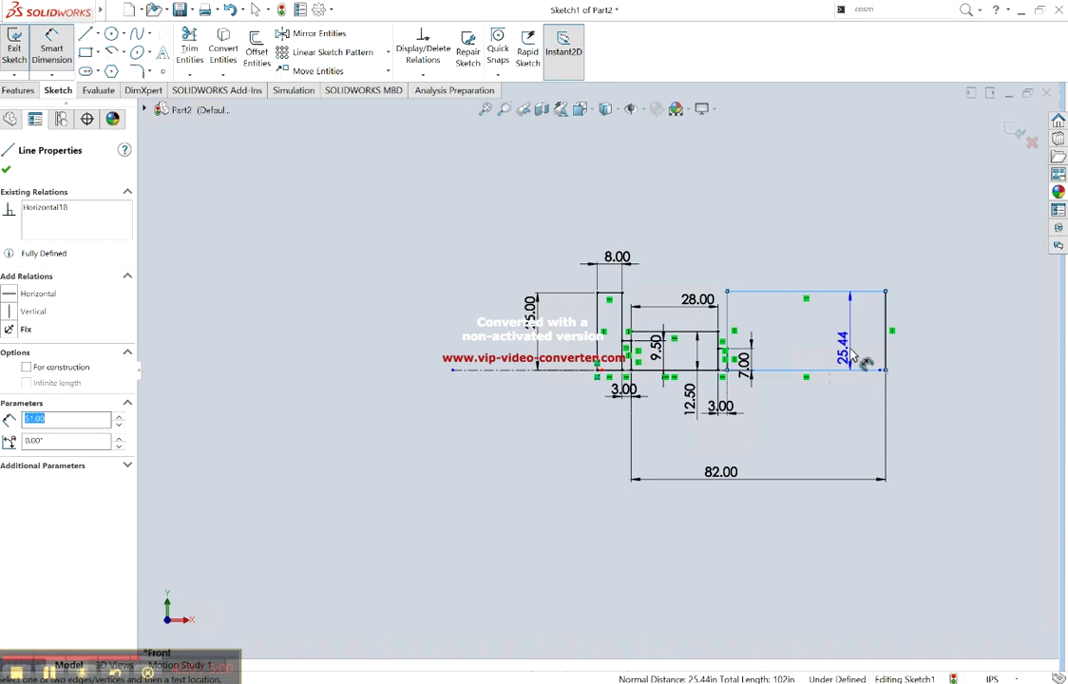
left_click(851, 356)
type("10")
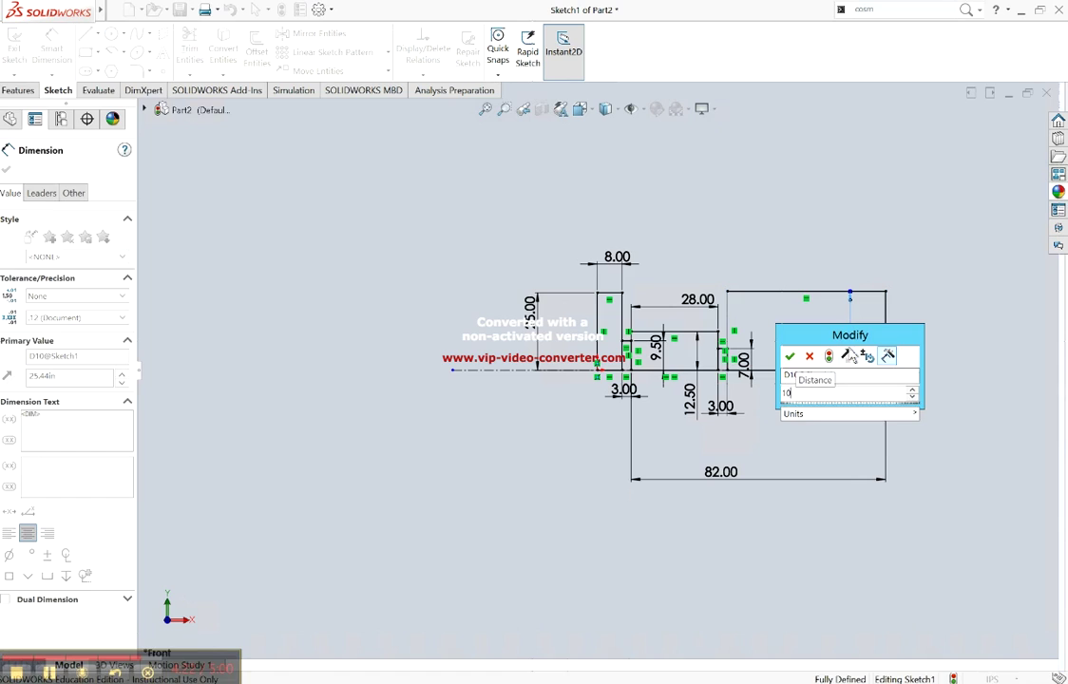
key("Escape")
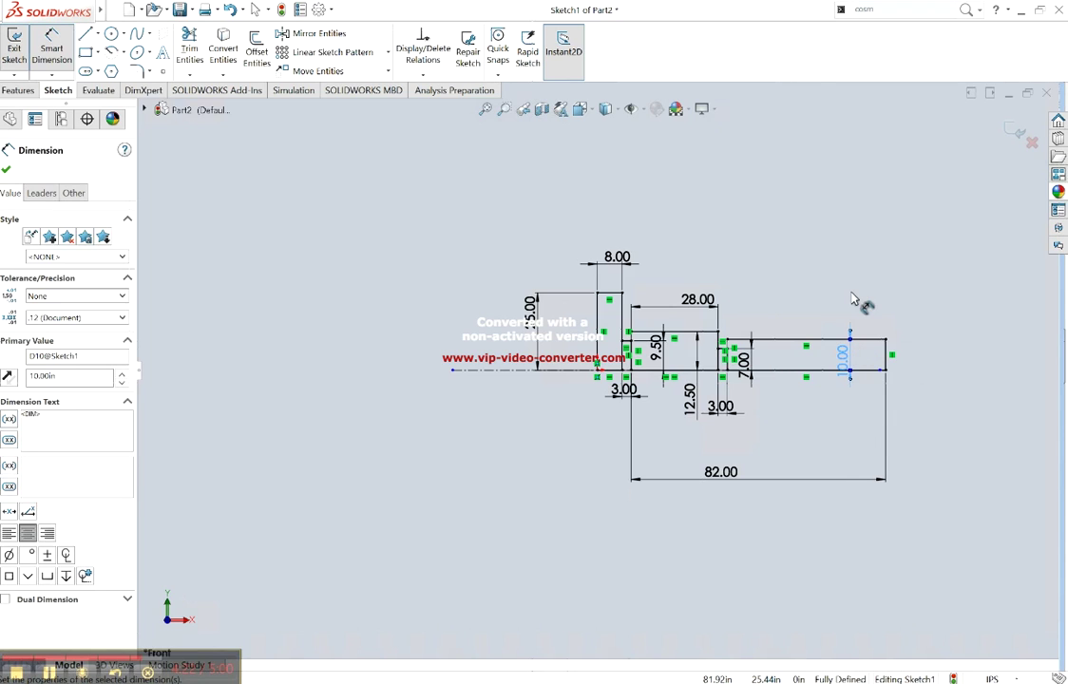
key("Escape")
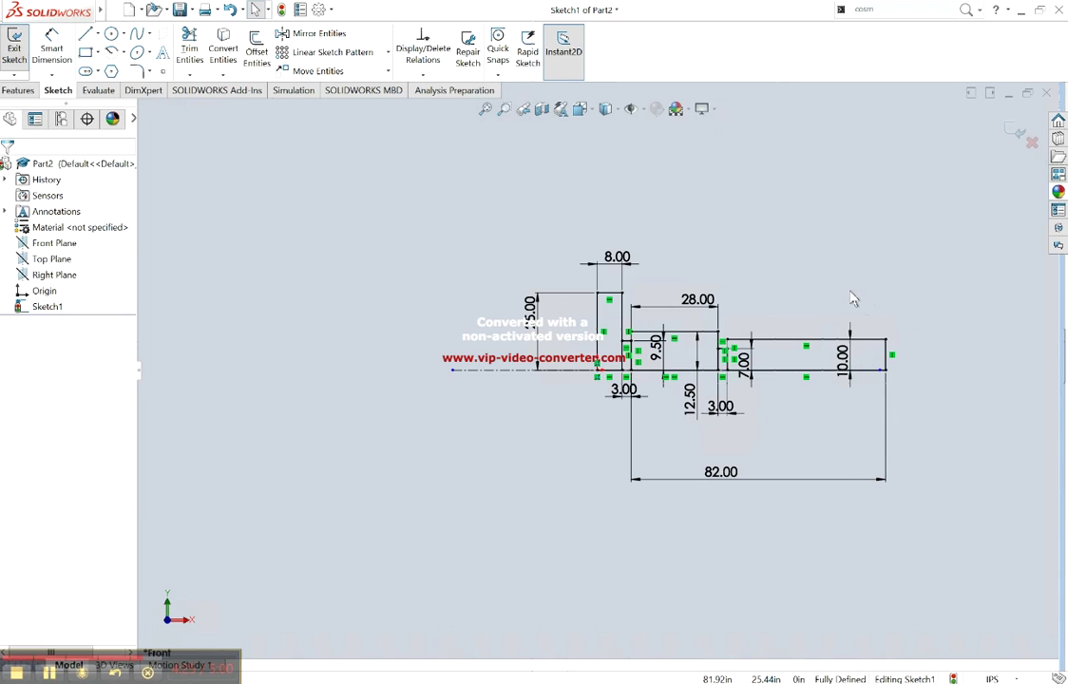
Revolve all five sketch regions 360° Blind about the centerline to create Revolve1
left_click(23, 90)
left_click(64, 50)
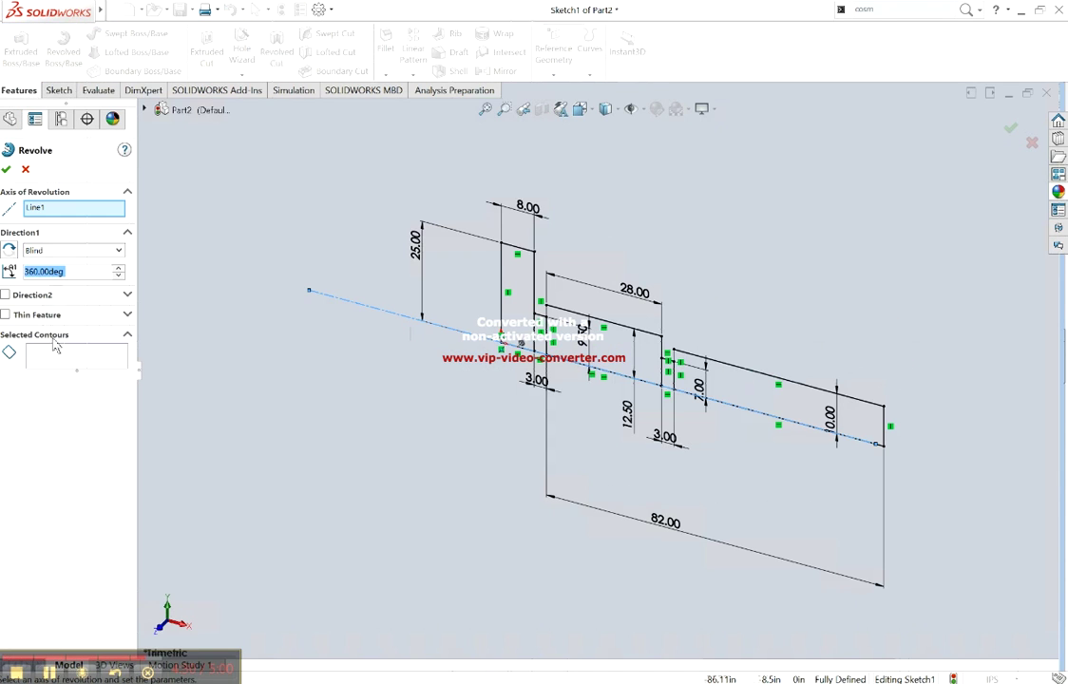
left_click(55, 349)
left_click(527, 323)
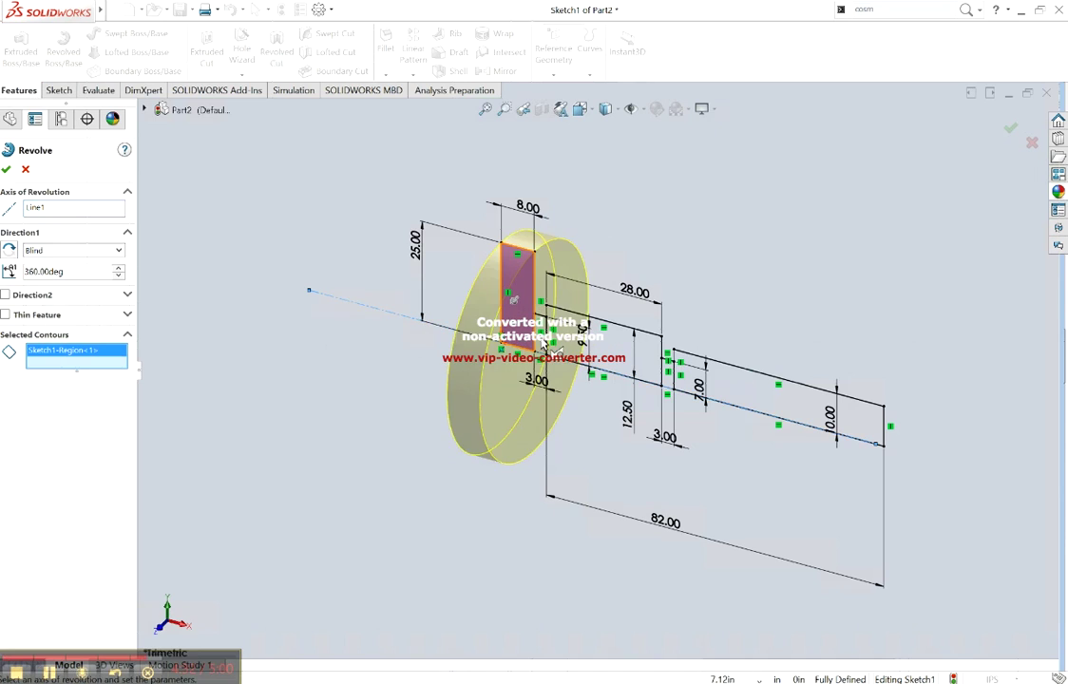
left_click(588, 357)
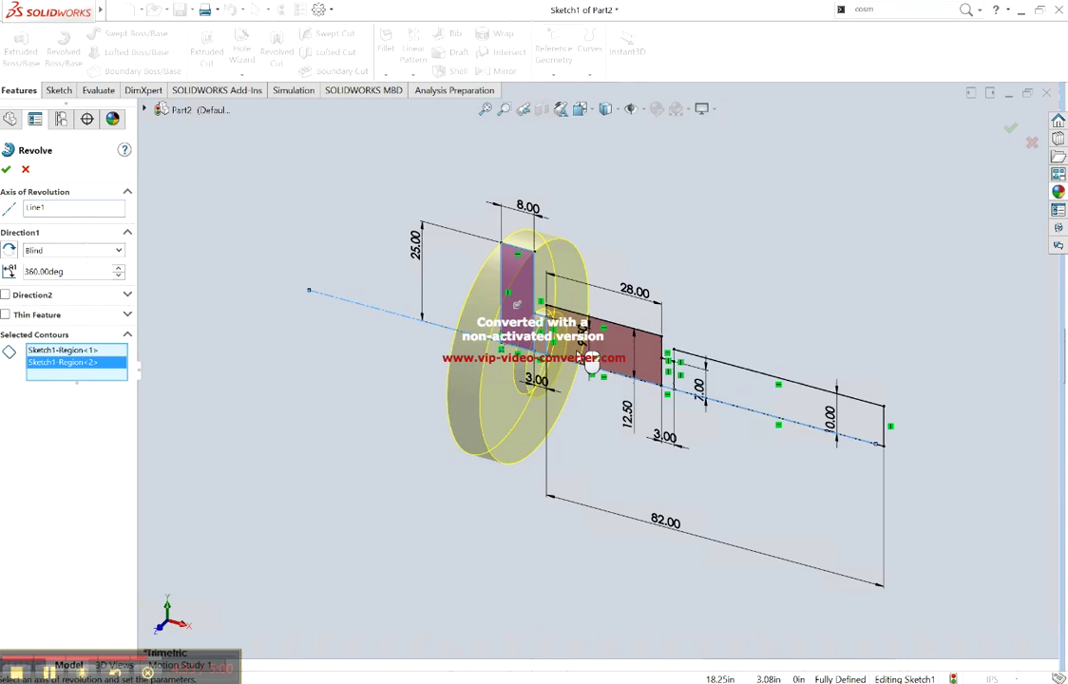
left_click(779, 401)
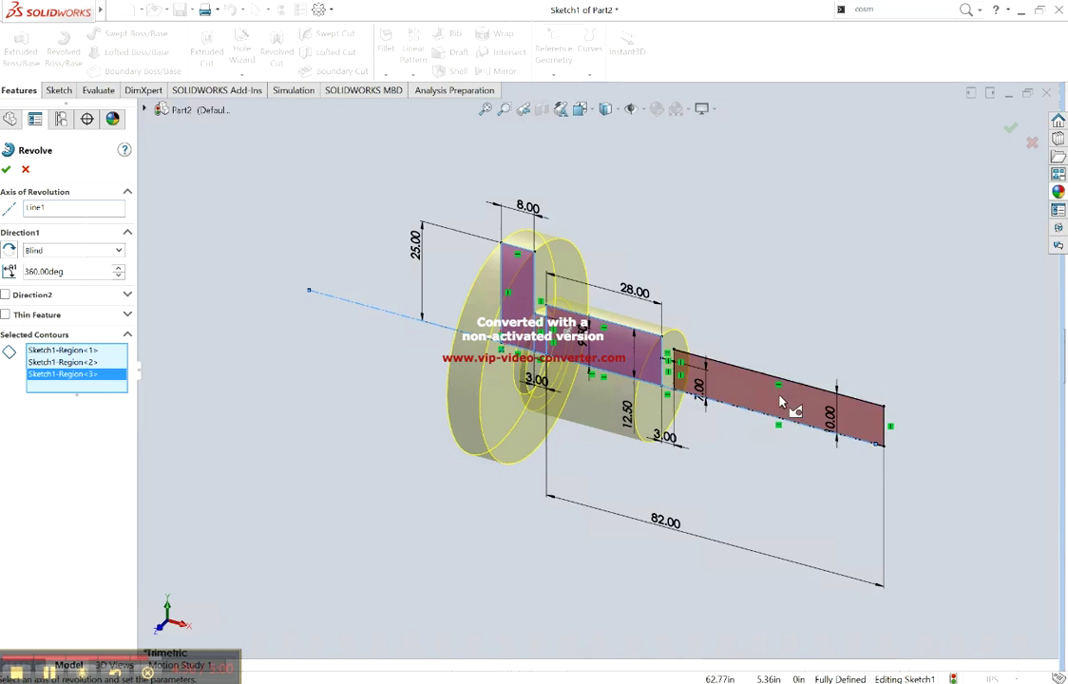
left_click(680, 381)
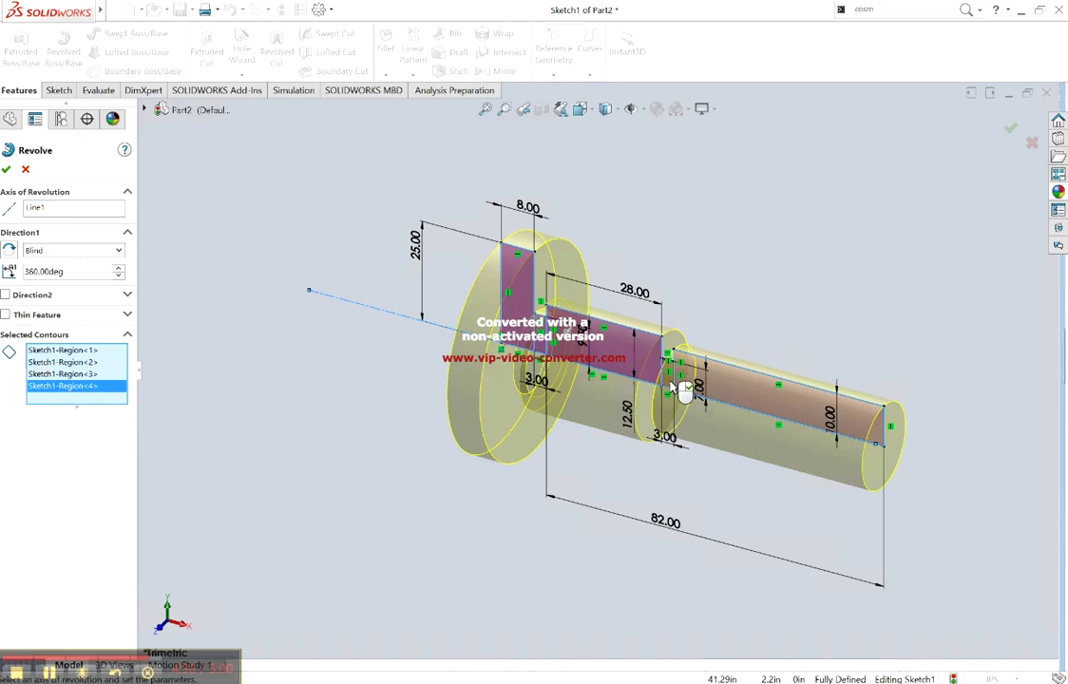
left_click(678, 378)
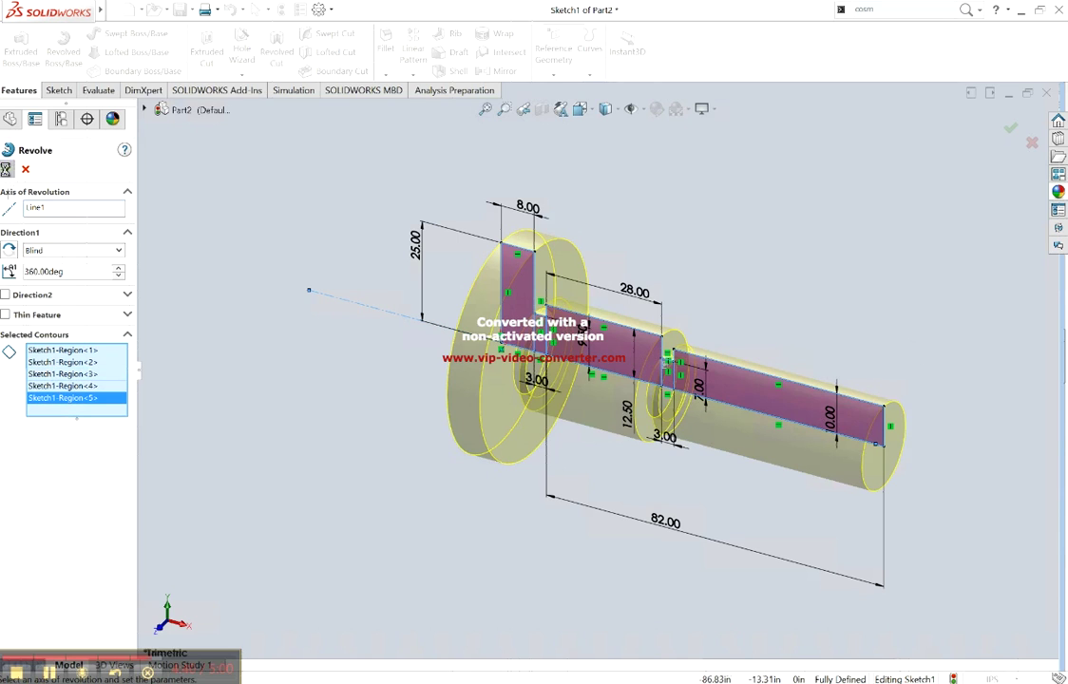
key("Return")
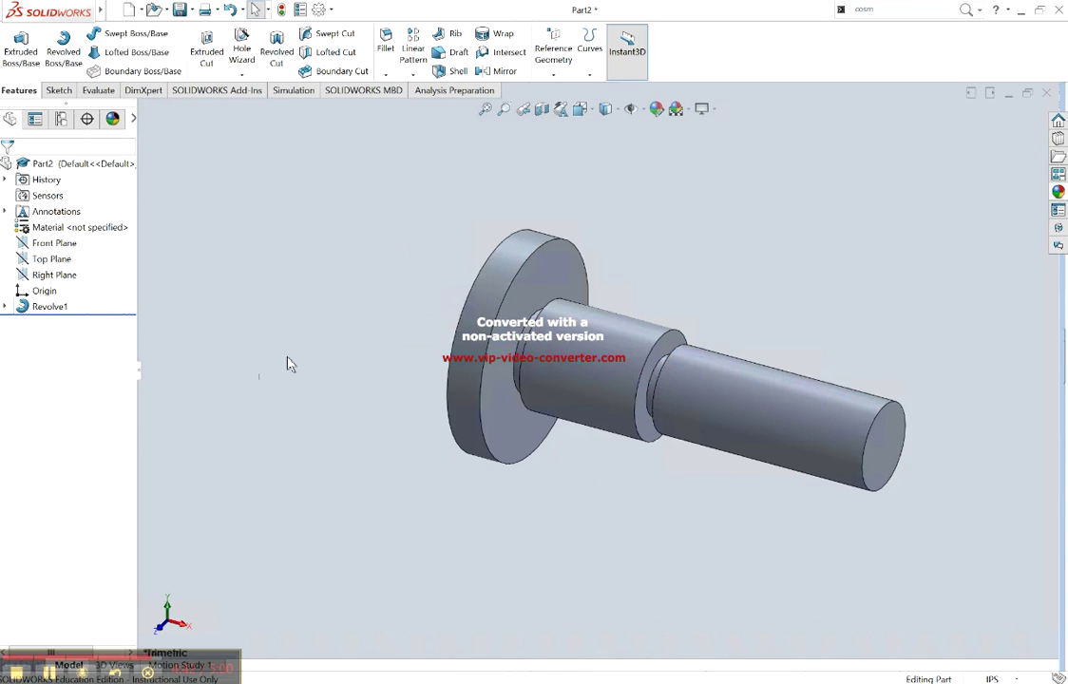
Orbit and zoom out to inspect the finished stepped shaft from another angle
middle_click_drag(290, 364, 341, 219)
scroll(595, 370, "up", 3)
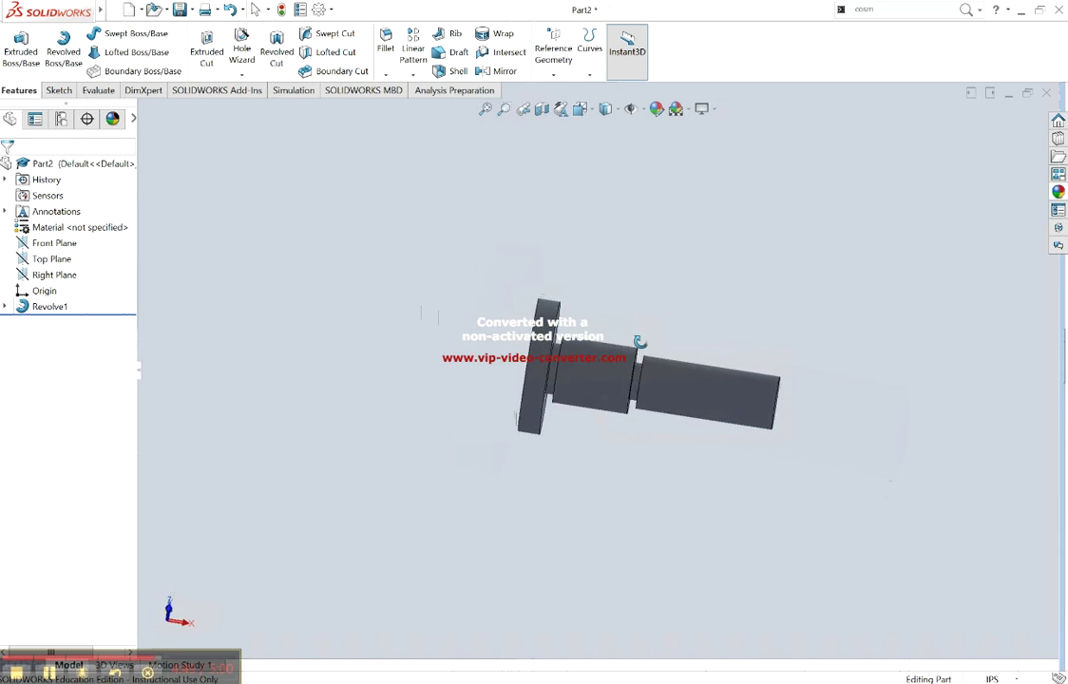